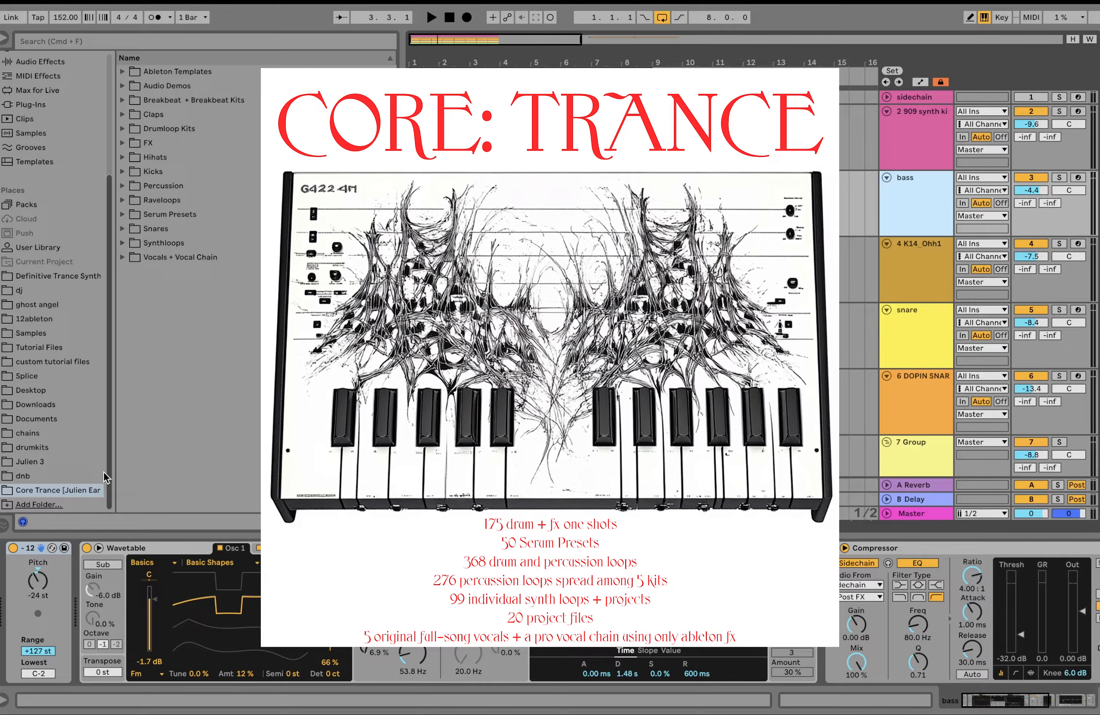
Step: Browse the Core Trance pack by opening and closing its Ableton Templates, Audio Demos and Vocals + Vocal Chain folders
click(122, 72)
click(121, 72)
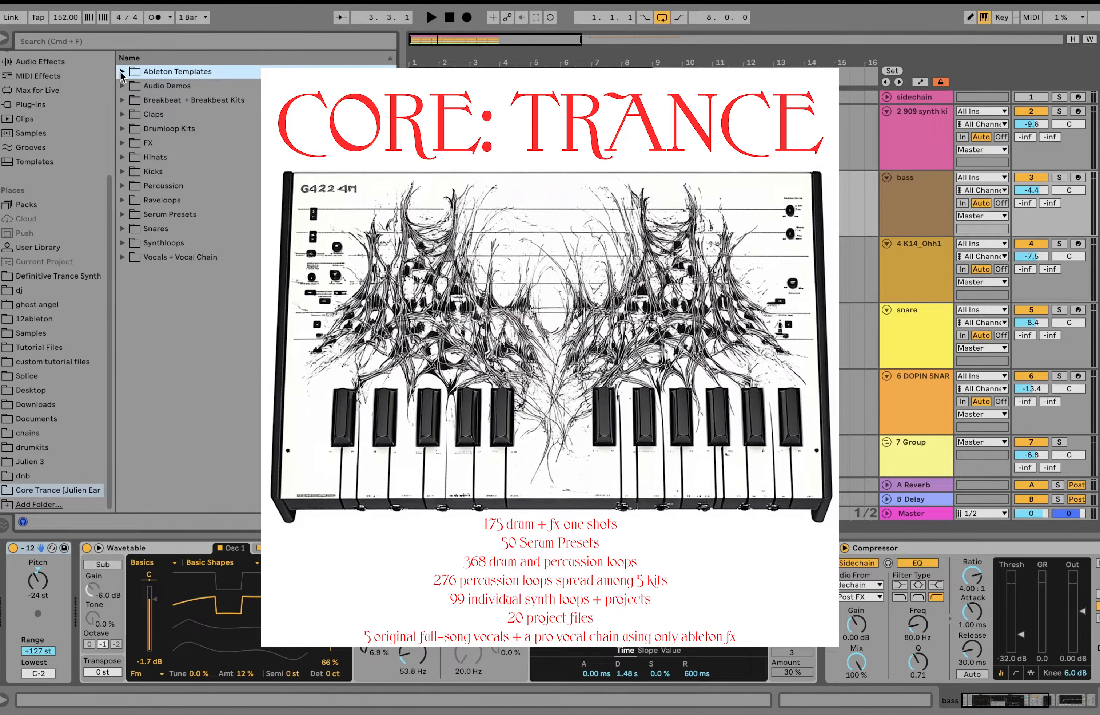
click(122, 86)
click(122, 86)
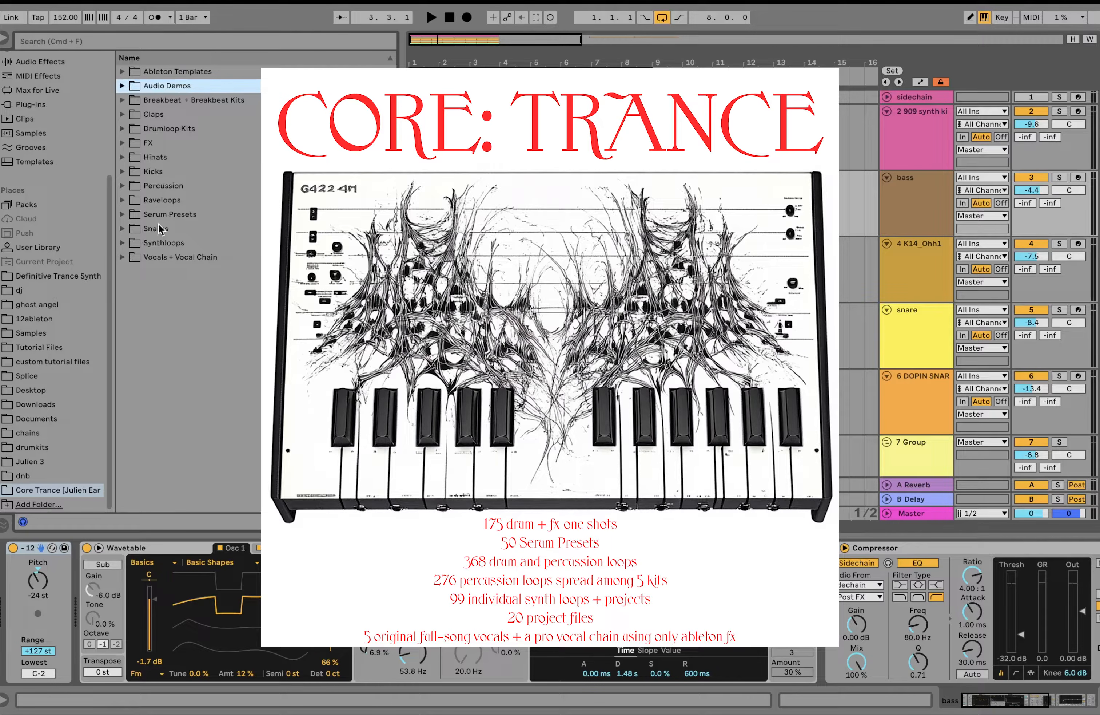
double_click(167, 258)
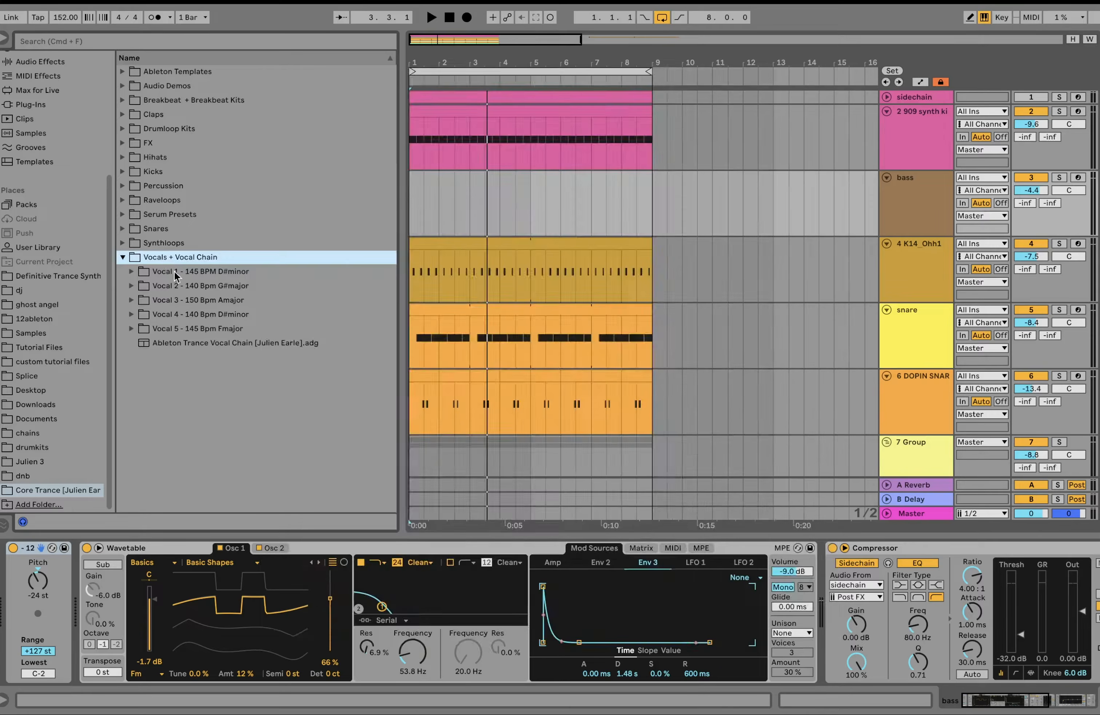
double_click(178, 261)
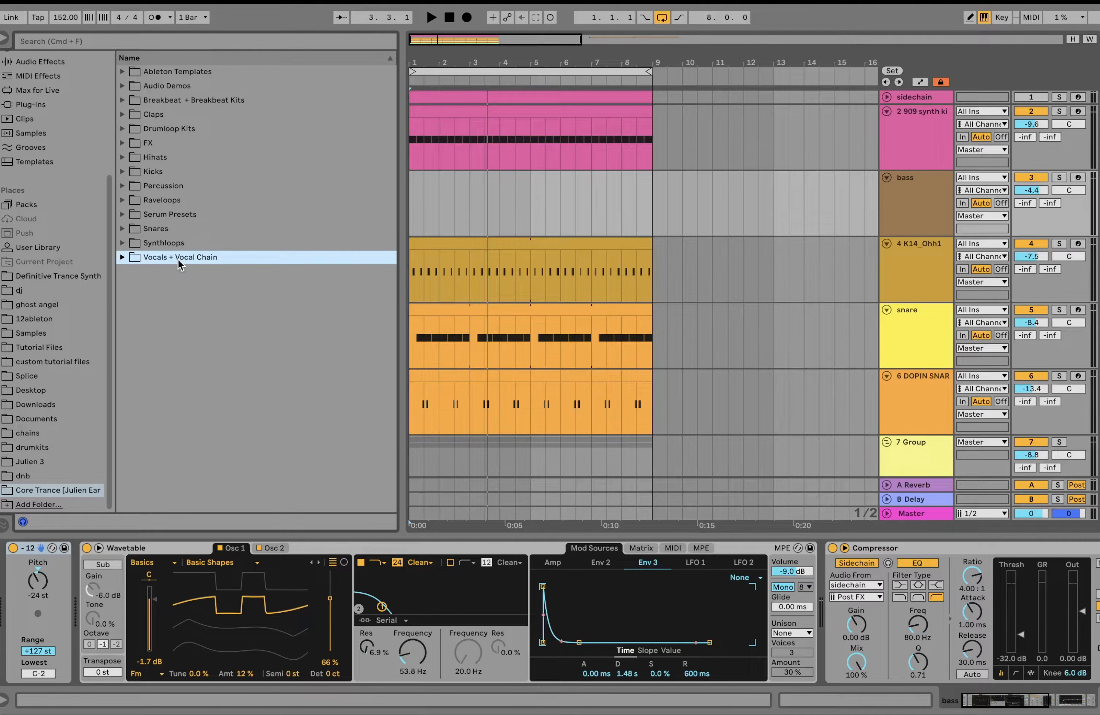
Step: Play the existing beat, arm the bass track for live playing and set the computer keyboard range to C3 to D4
click(437, 109)
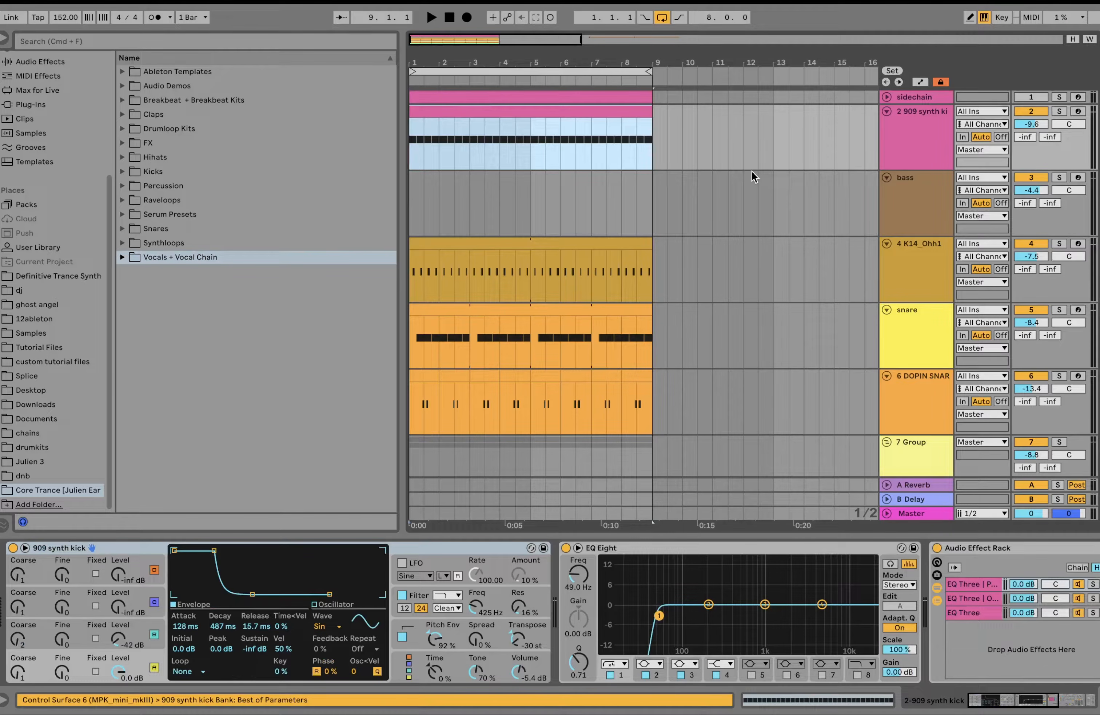
key(space)
click(931, 202)
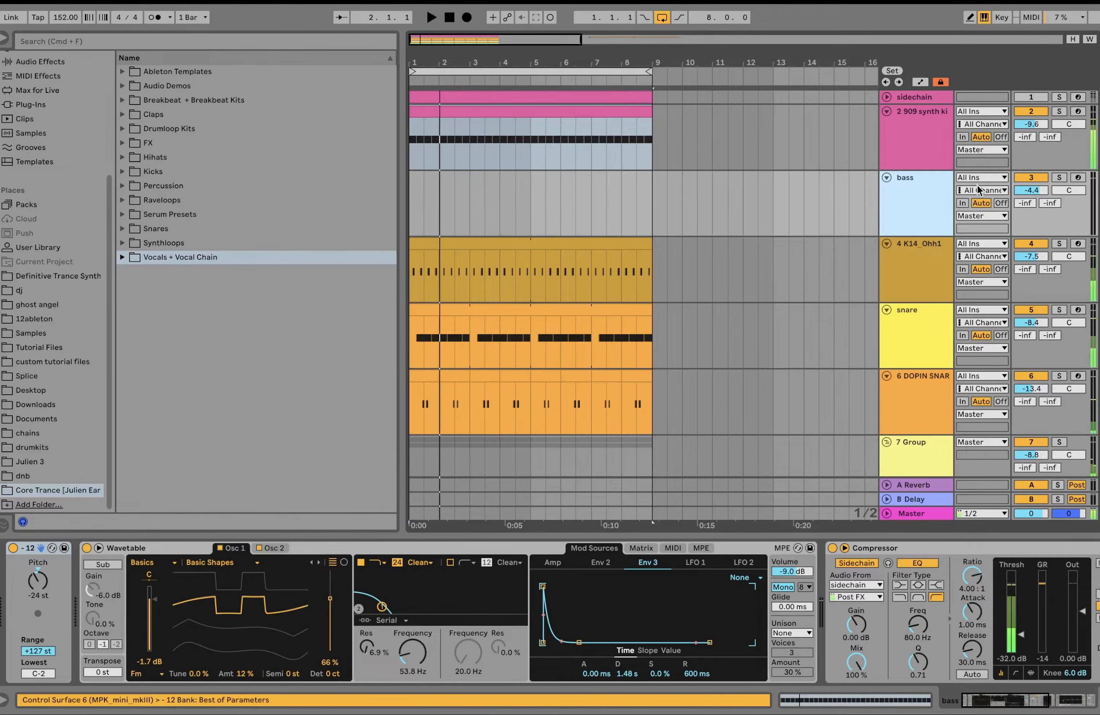
click(1078, 178)
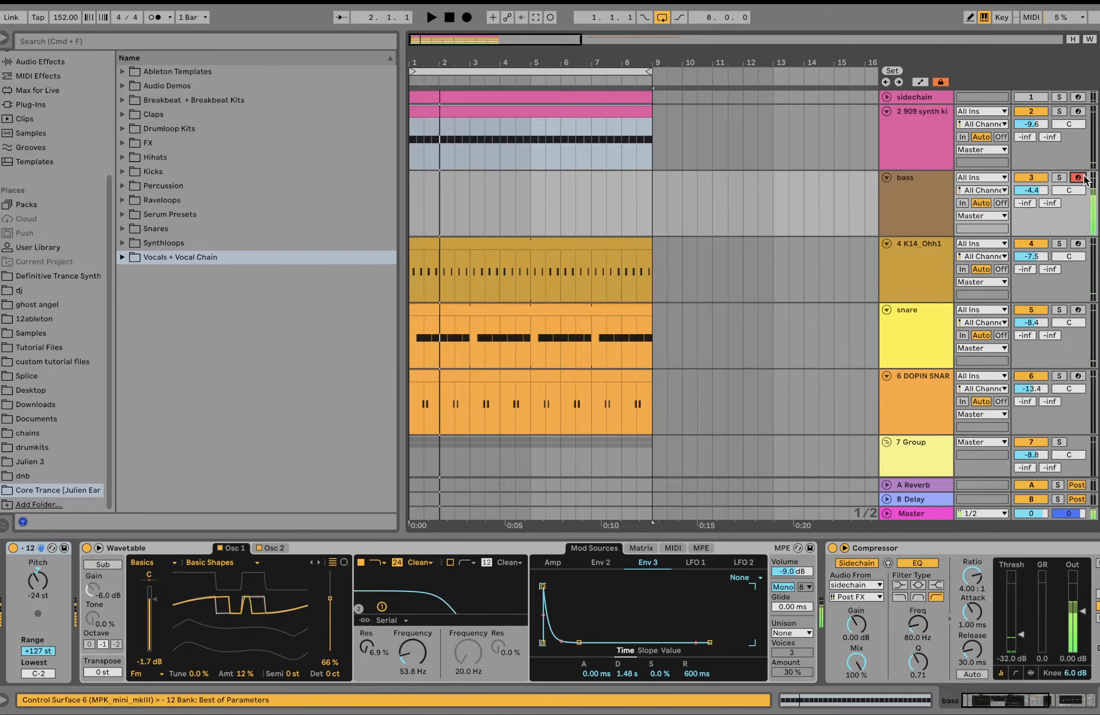
key(z)
key(x)
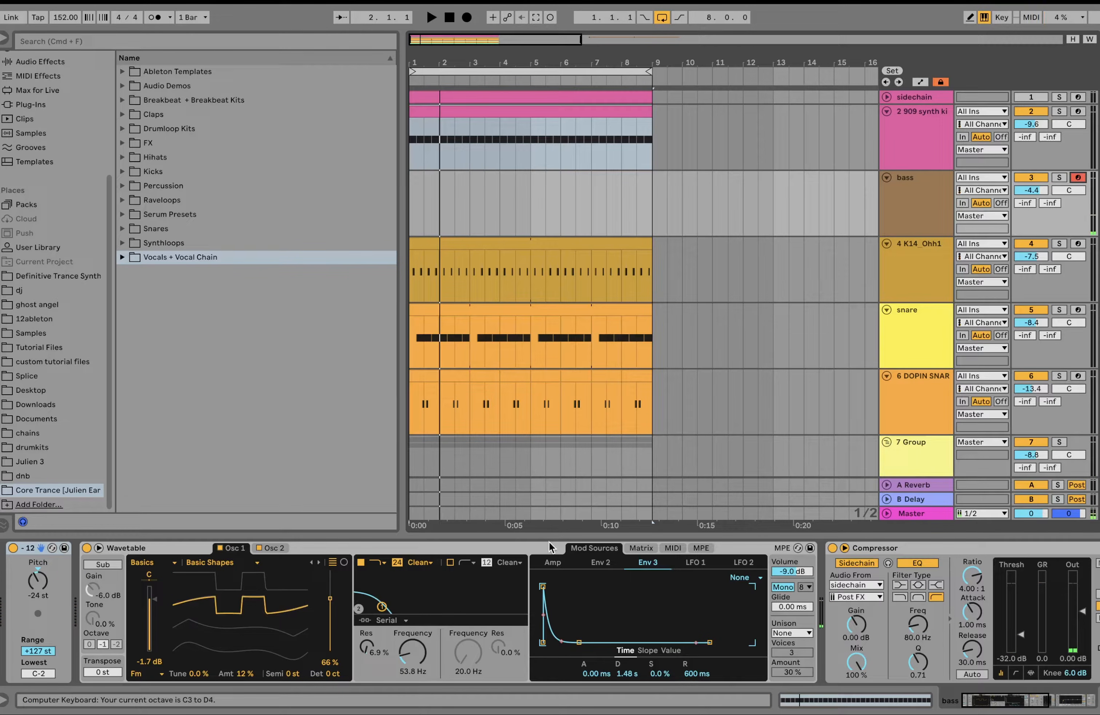
Step: Examine the bass Wavetable's two oscillators, its modulation matrix and the Env 2 envelope
click(262, 548)
click(234, 548)
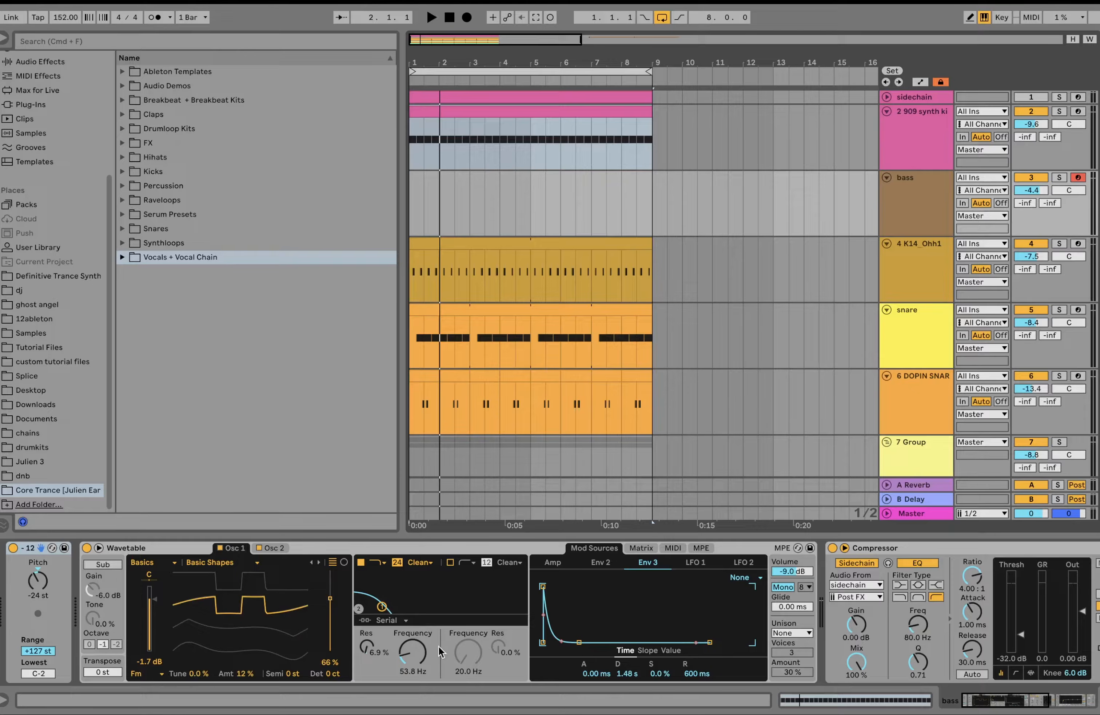
click(641, 548)
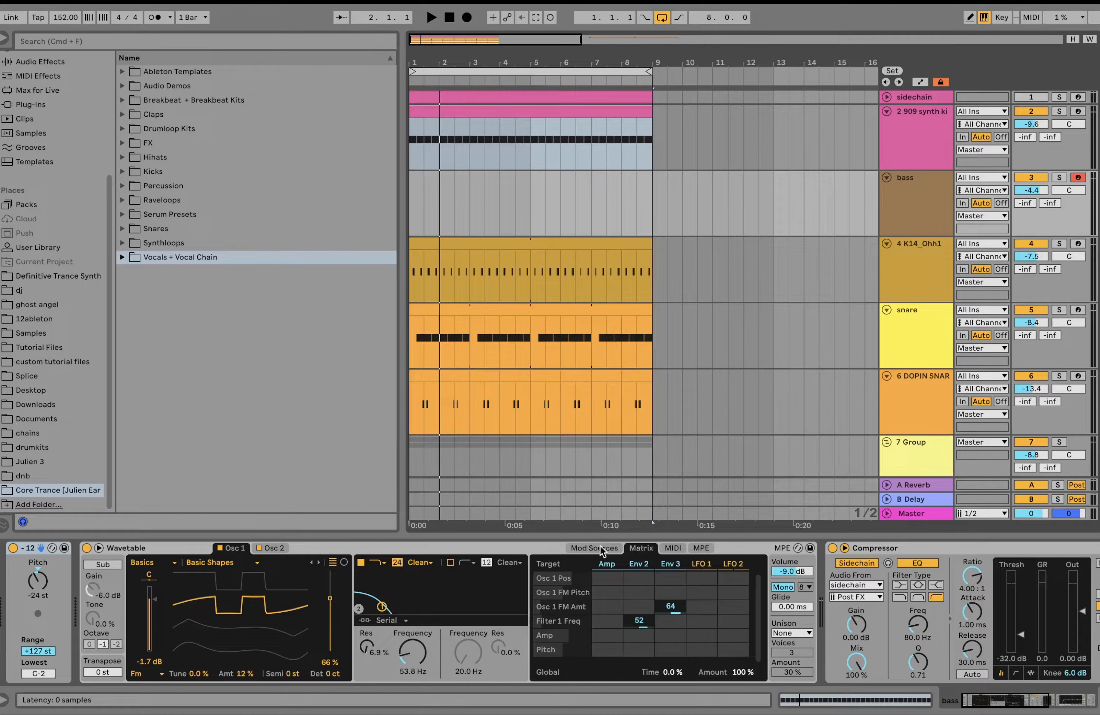
click(636, 563)
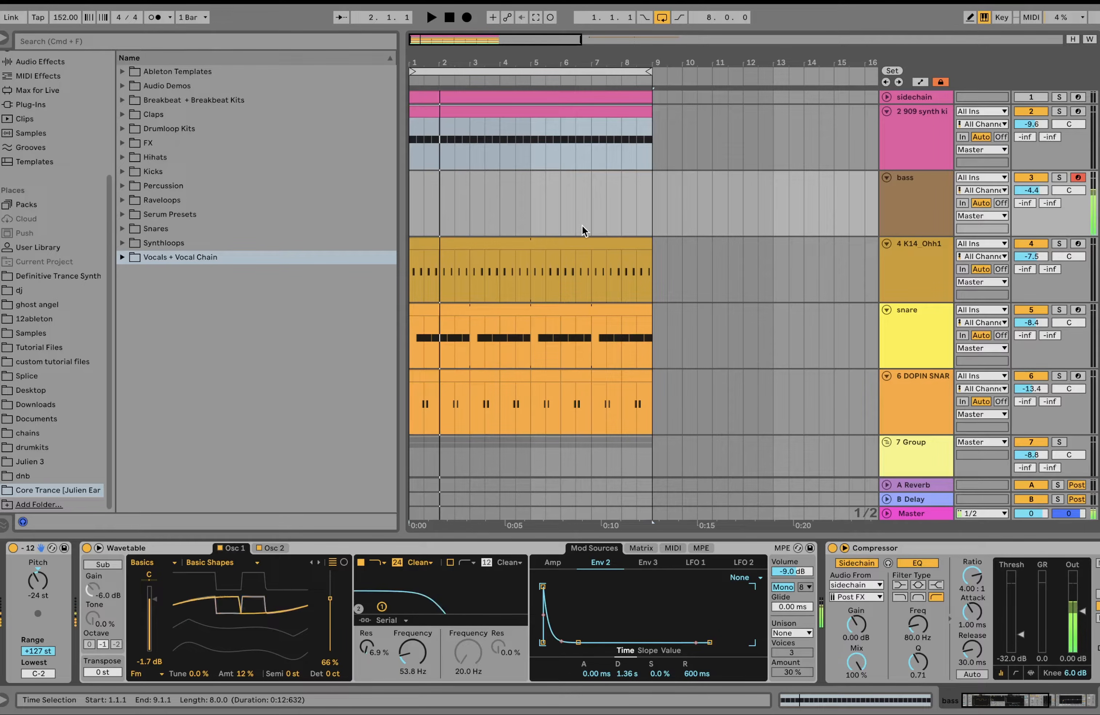
Step: Create an empty two-bar MIDI clip at the start of the bass track and loop those two bars
click(471, 207)
drag(472, 210, 402, 212)
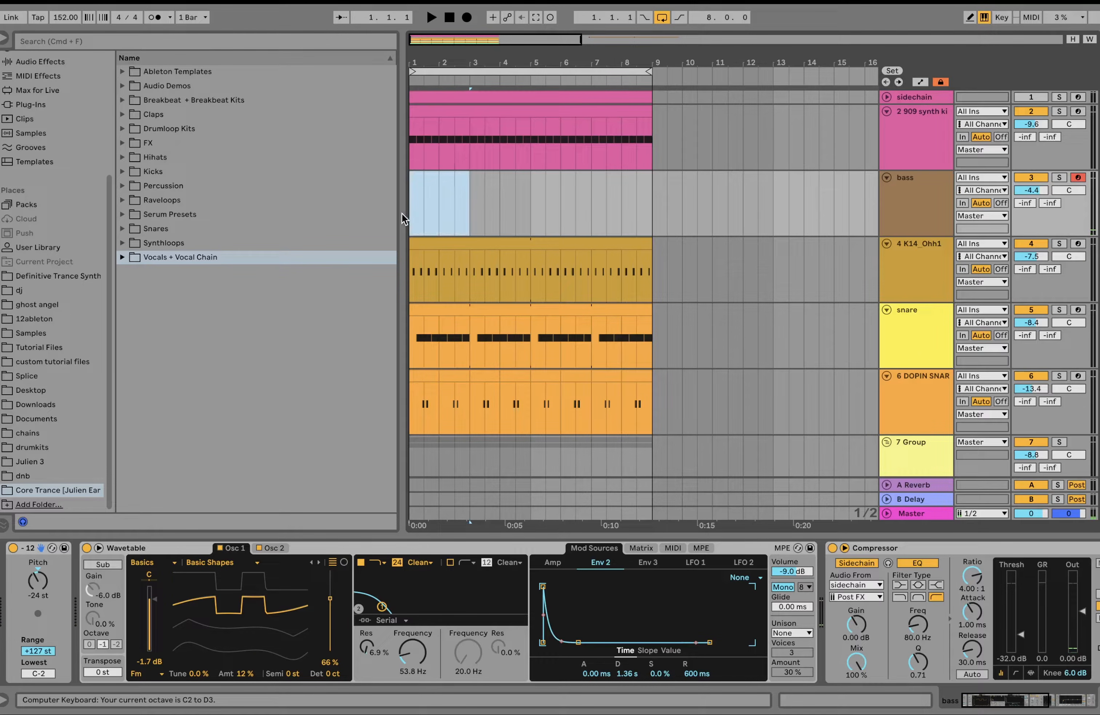
key(super+shift+m)
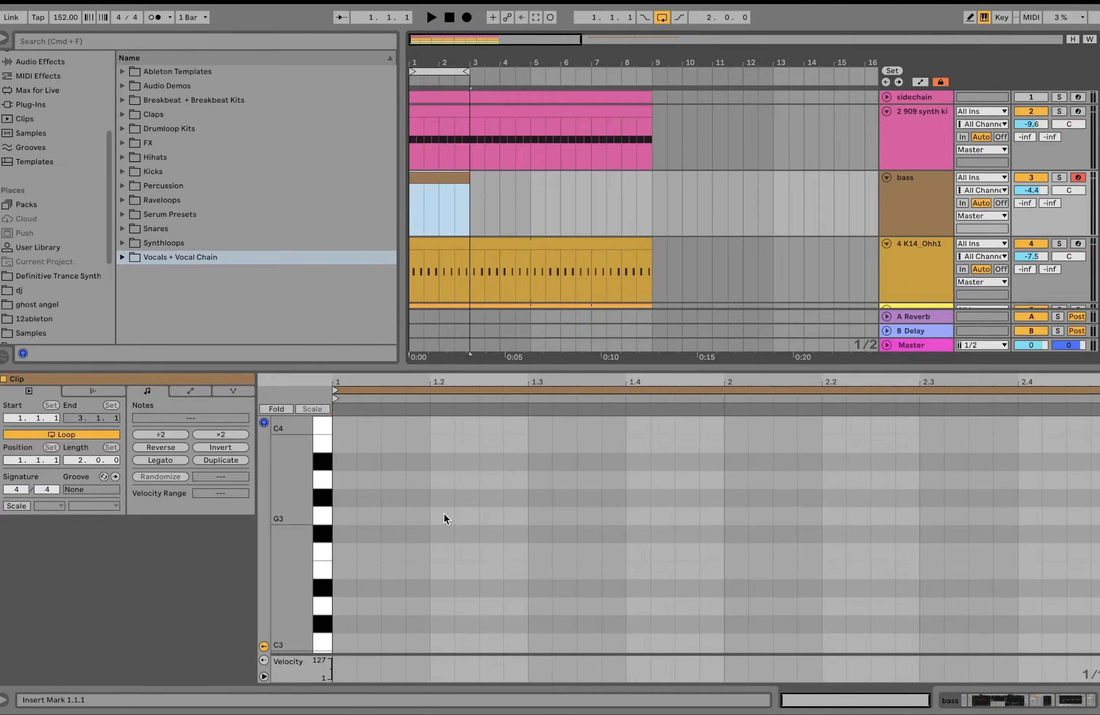
Step: Add a one-sixteenth A2 note on the offbeat at 1.1.3 and duplicate it to 1.2.3
double_click(389, 468)
key(shift+Down)
key(Down)
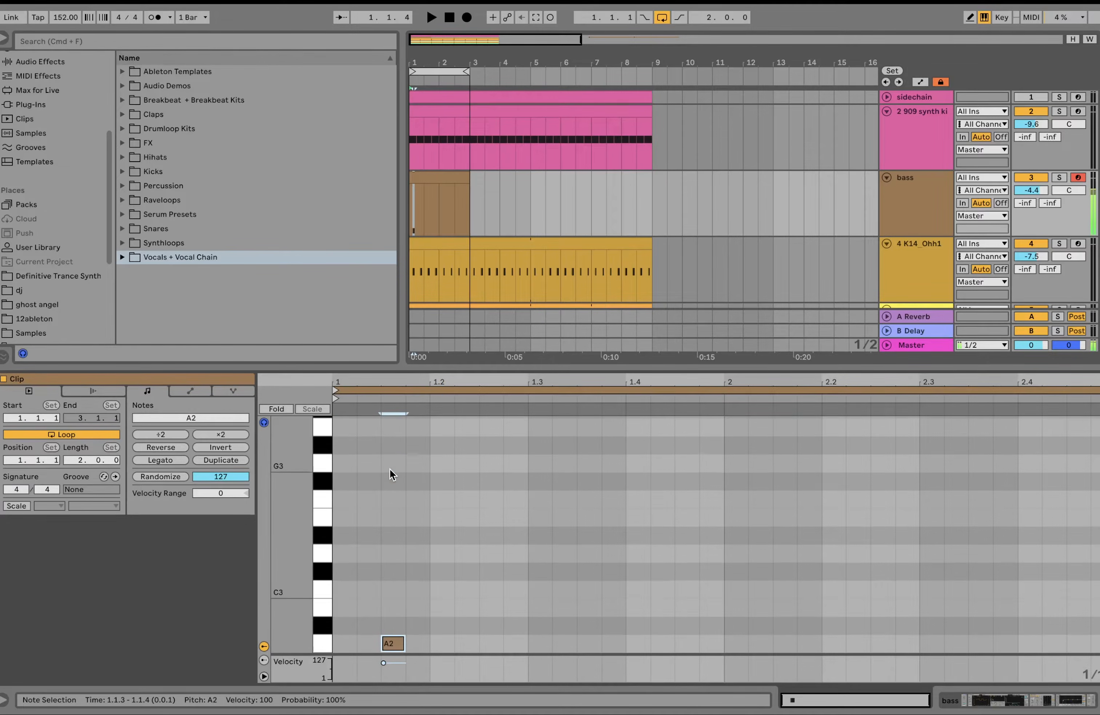
key(super+d)
key(Right)
key(Right)
key(Right)
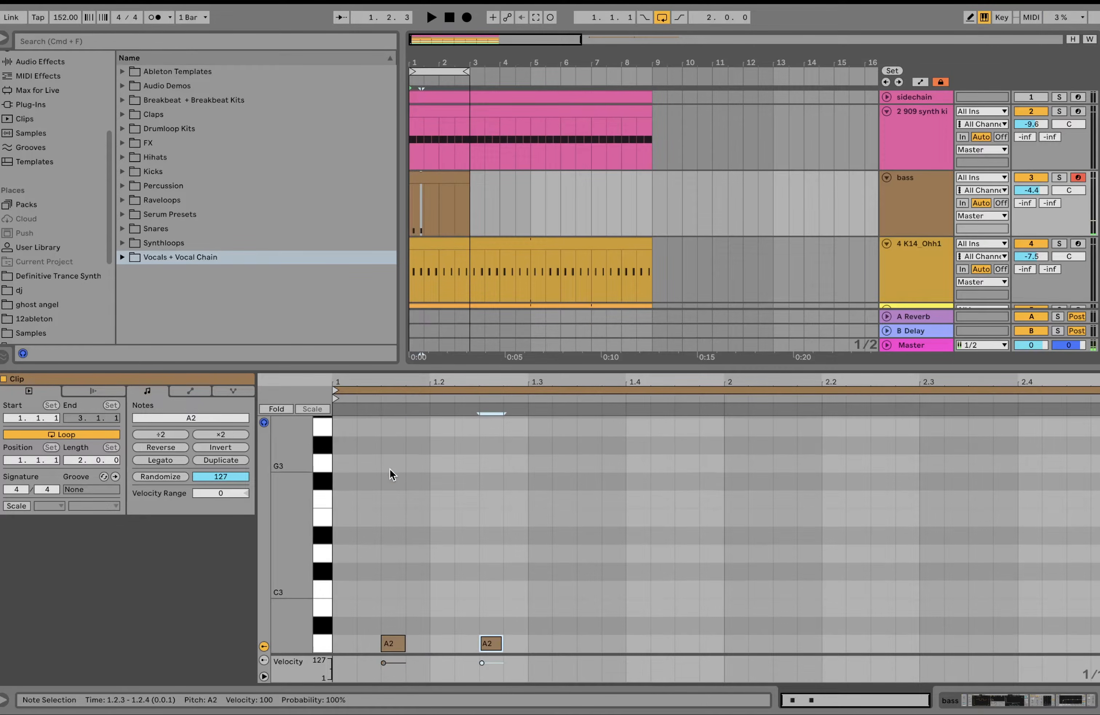
Step: Duplicate the pair of A2 notes to 1.3.3 and 1.4.3, keeping every note in bar 1 on the offbeat
key(Right)
key(Right)
key(Right)
key(Left)
key(Left)
key(Left)
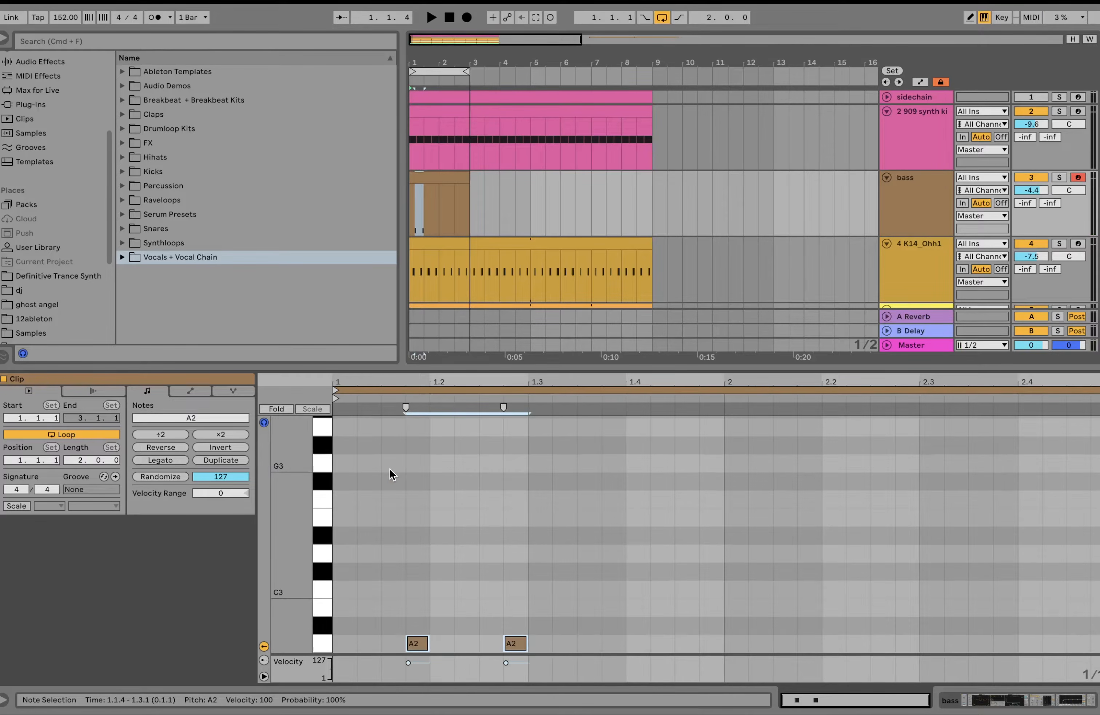
key(super+d)
key(Right)
key(Right)
key(Right)
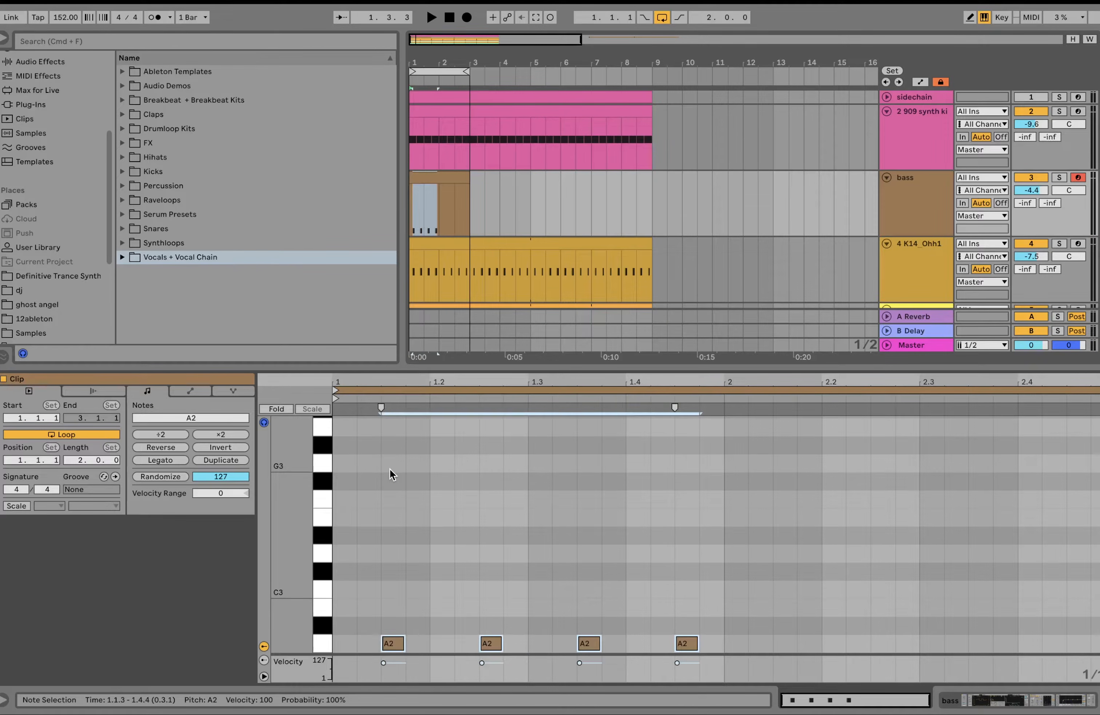
Step: Duplicate bar 1's four A2 notes onto the offbeats of bar 2 and play the loop
key(super+d)
key(Right)
key(Right)
key(Right)
key(space)
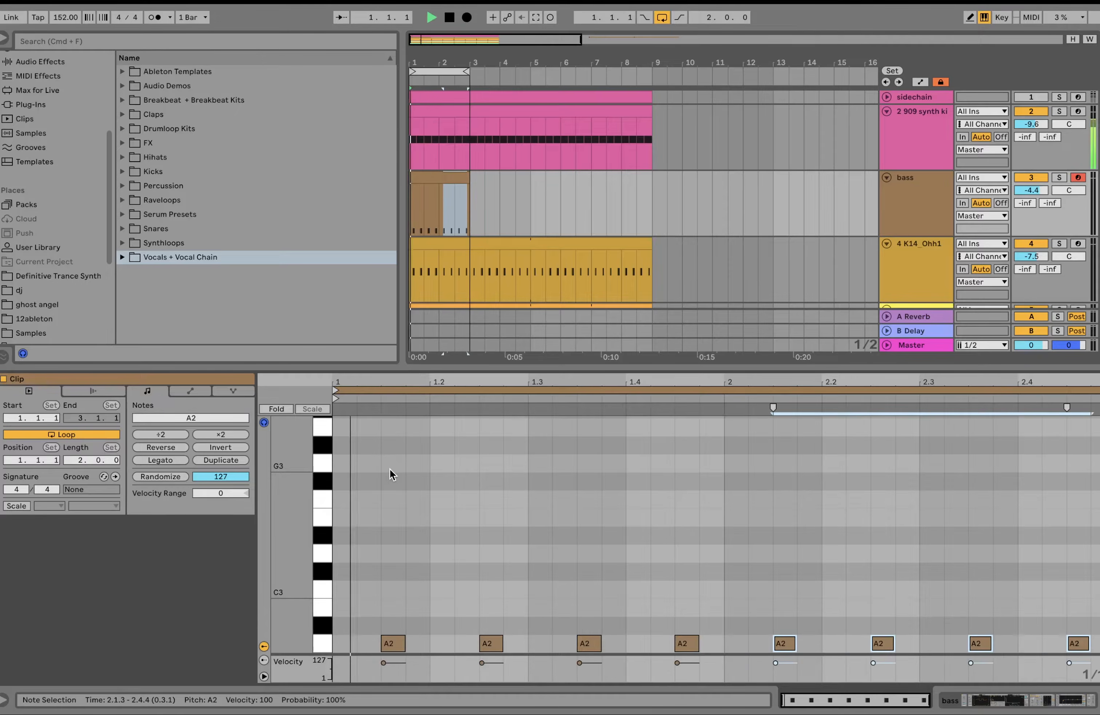
click(404, 540)
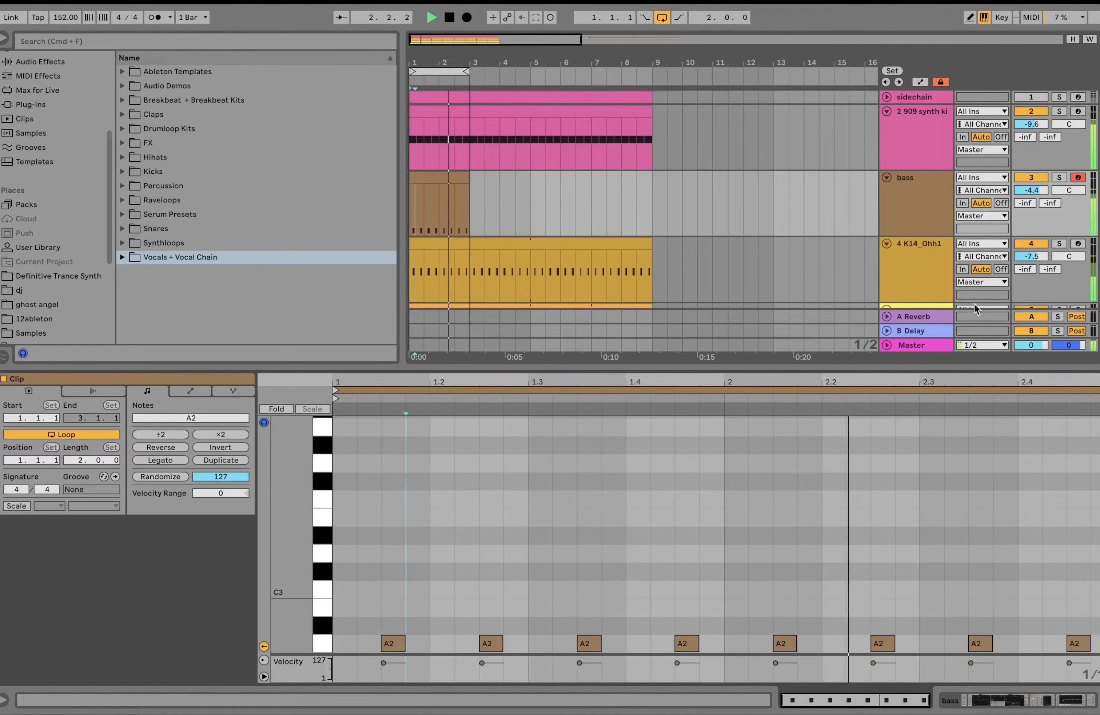
key(space)
Step: Lengthen all the A2 notes to about one and a half sixteenths and play the result
click(465, 543)
key(super+a)
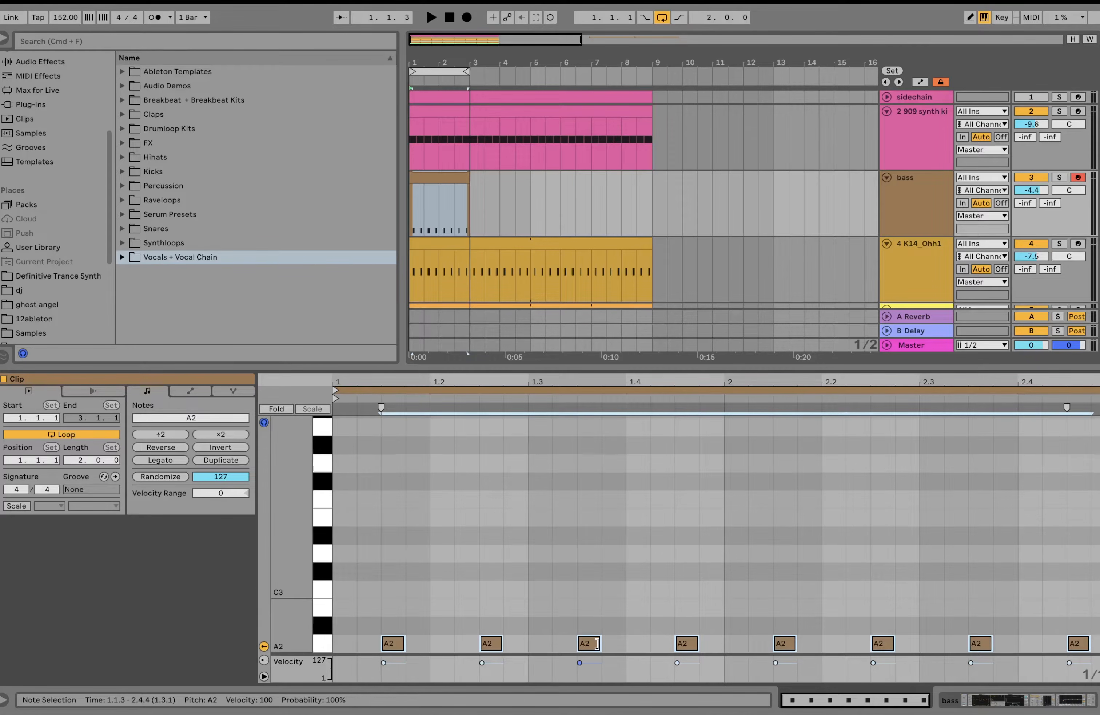
mouse_move(597, 643)
mouse_down()
mouse_move(585, 644)
mouse_move(632, 647)
mouse_move(612, 644)
mouse_up()
key(space)
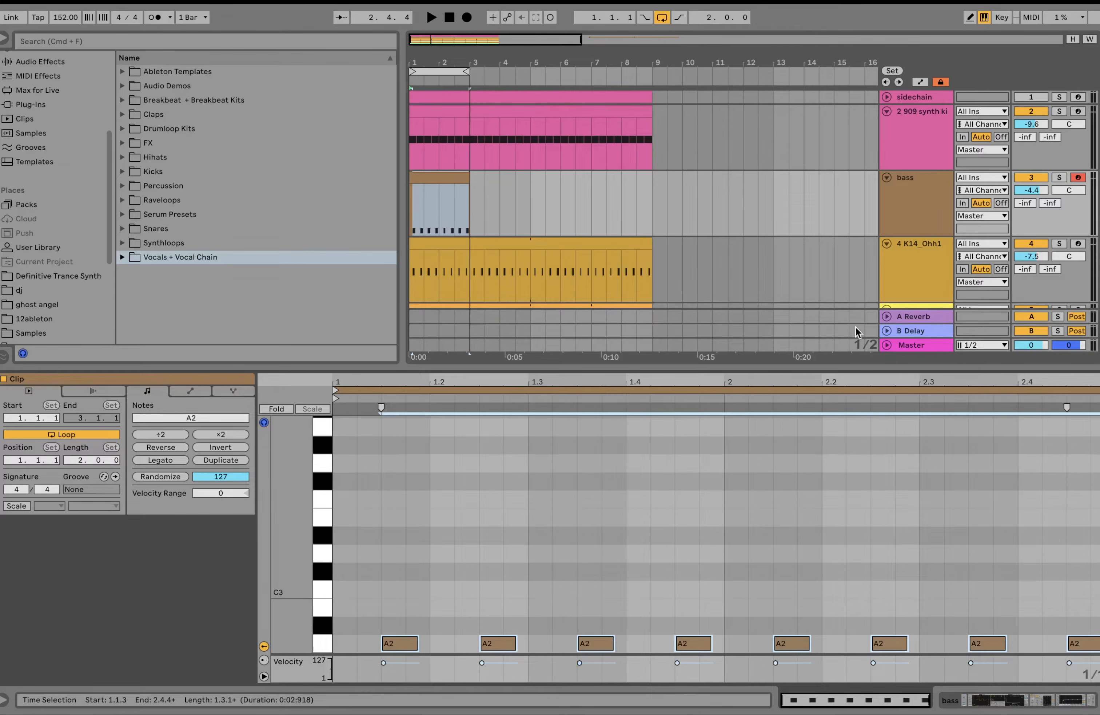
Step: Mute the hi-hat, both snare tracks, the break group and Rave Loop, and play only the kick and bass
click(902, 199)
scroll(903, 200, down, 4)
click(909, 118)
scroll(908, 117, down, 3)
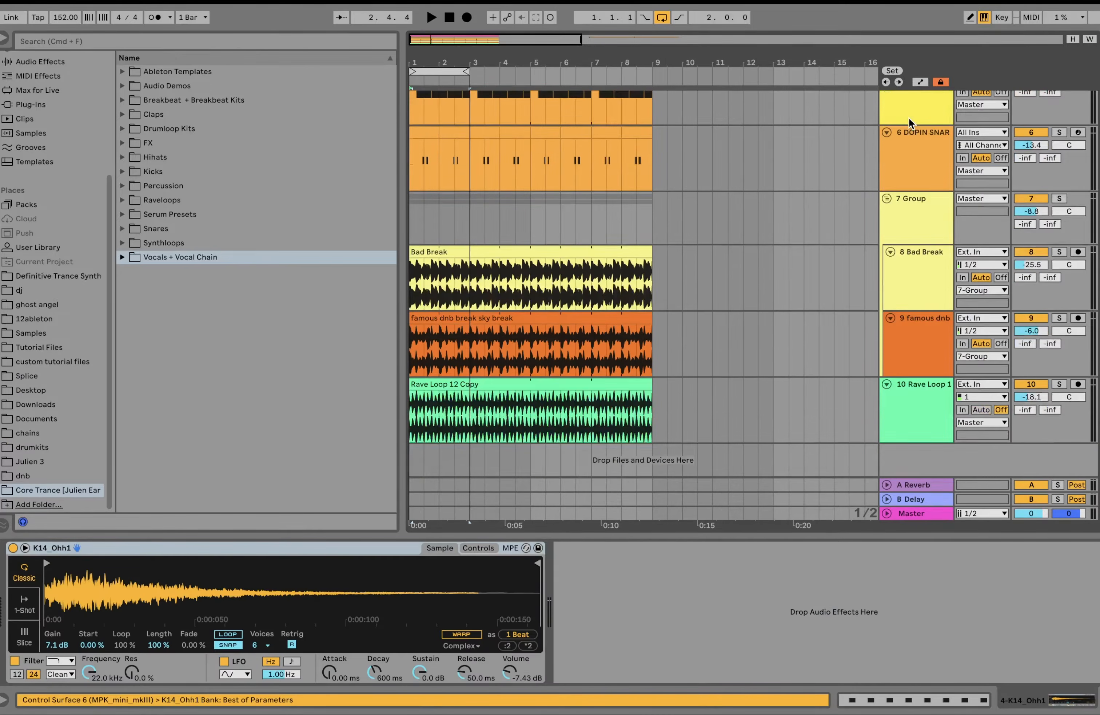
click(921, 213)
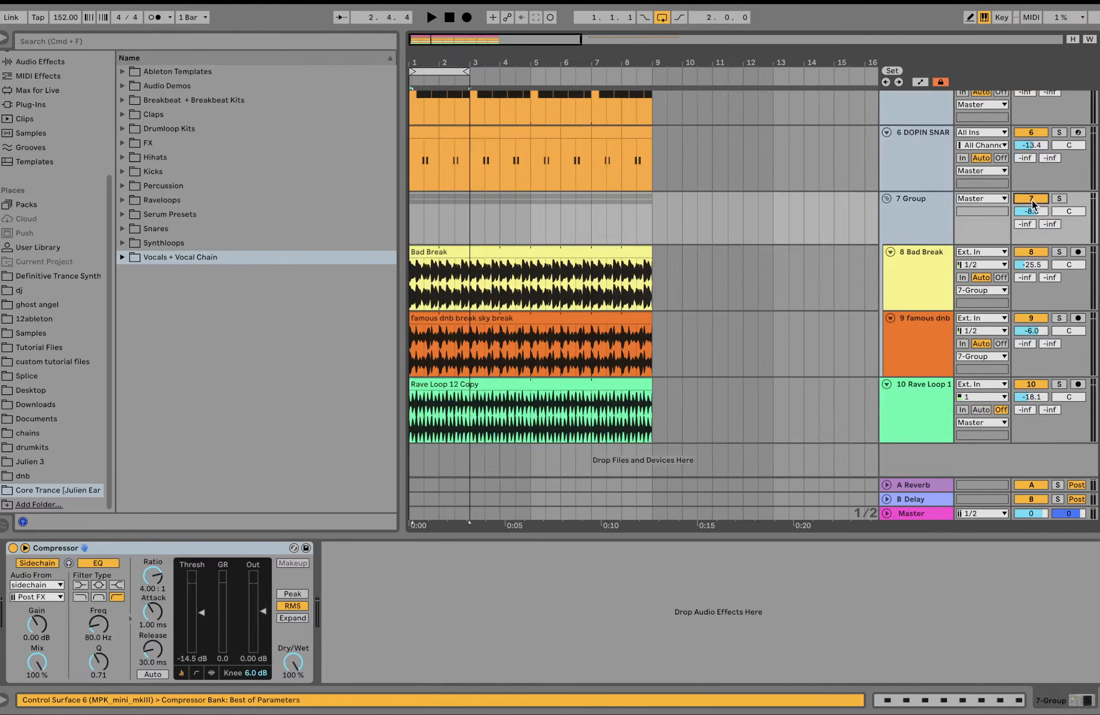
key(space)
scroll(1032, 200, up, 6)
scroll(1031, 199, down, 4)
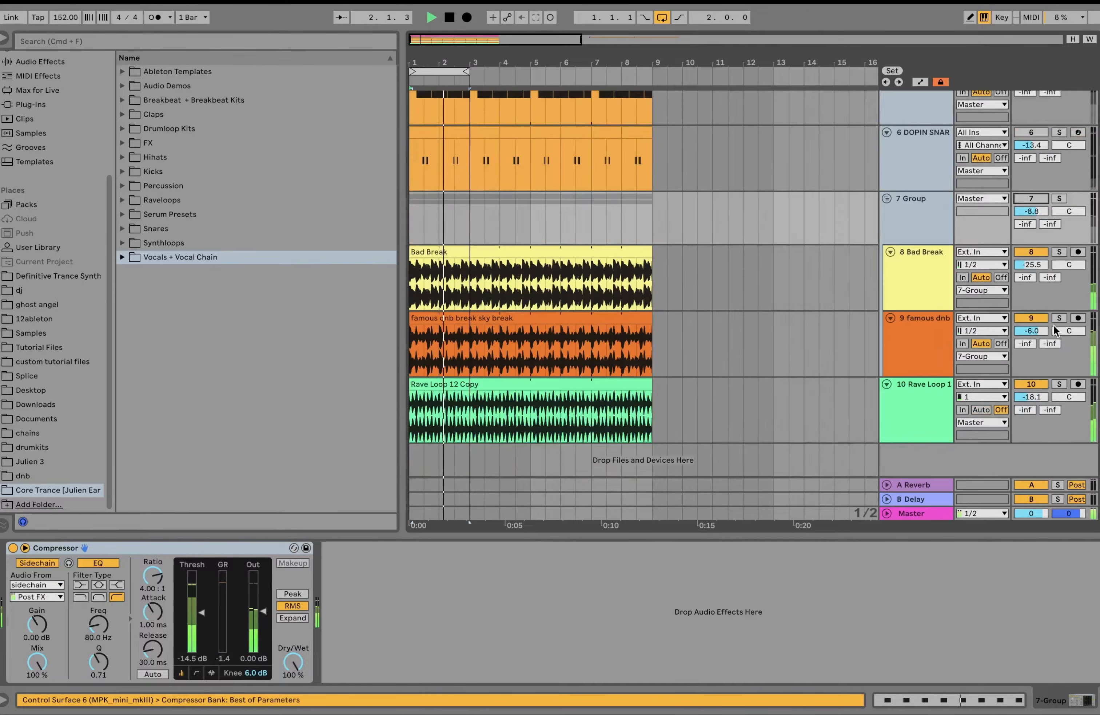
Step: Open the bass clip's notes, stop playback and audition A2 on the piano roll keyboard
scroll(431, 185, up, 4)
click(430, 177)
double_click(431, 177)
key(space)
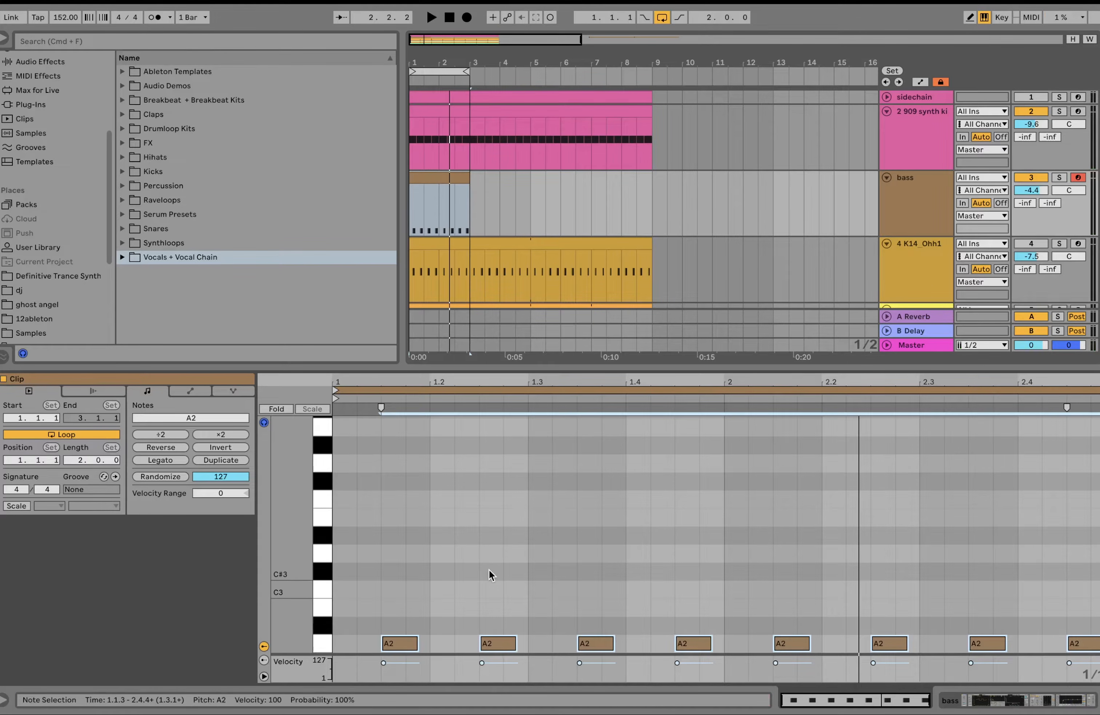
click(322, 645)
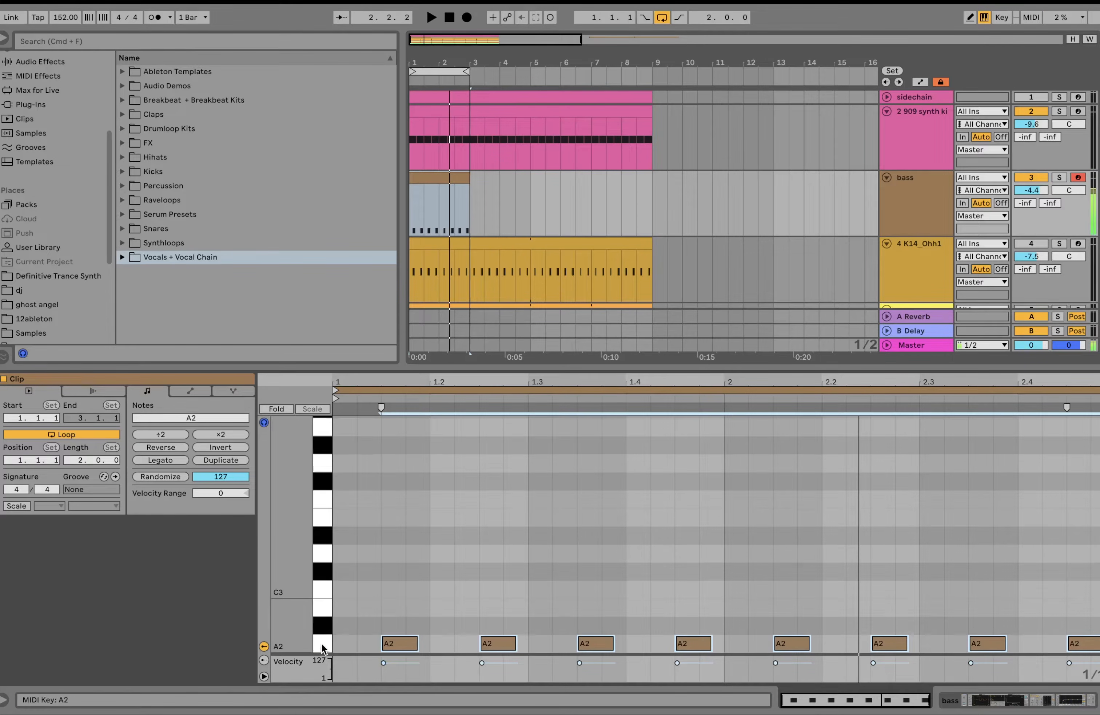
Step: Try shortening all bass notes to about half a sixteenth during playback, and restore them to about one and a half sixteenths
key(shift+Left)
key(space)
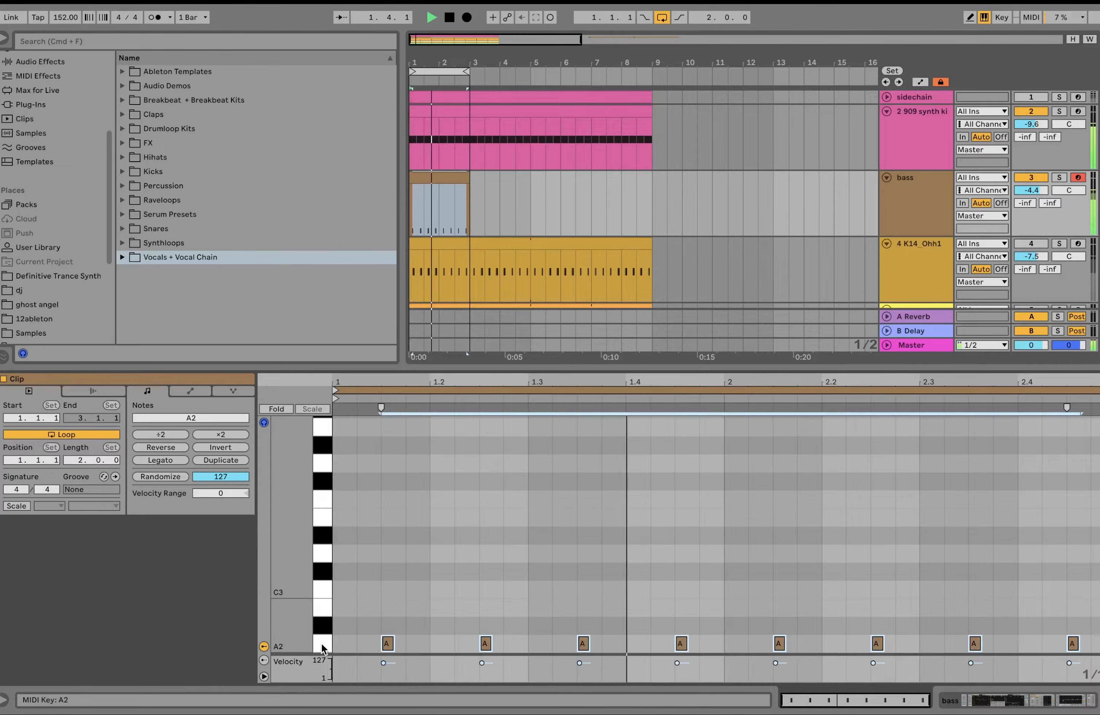
key(shift+Right)
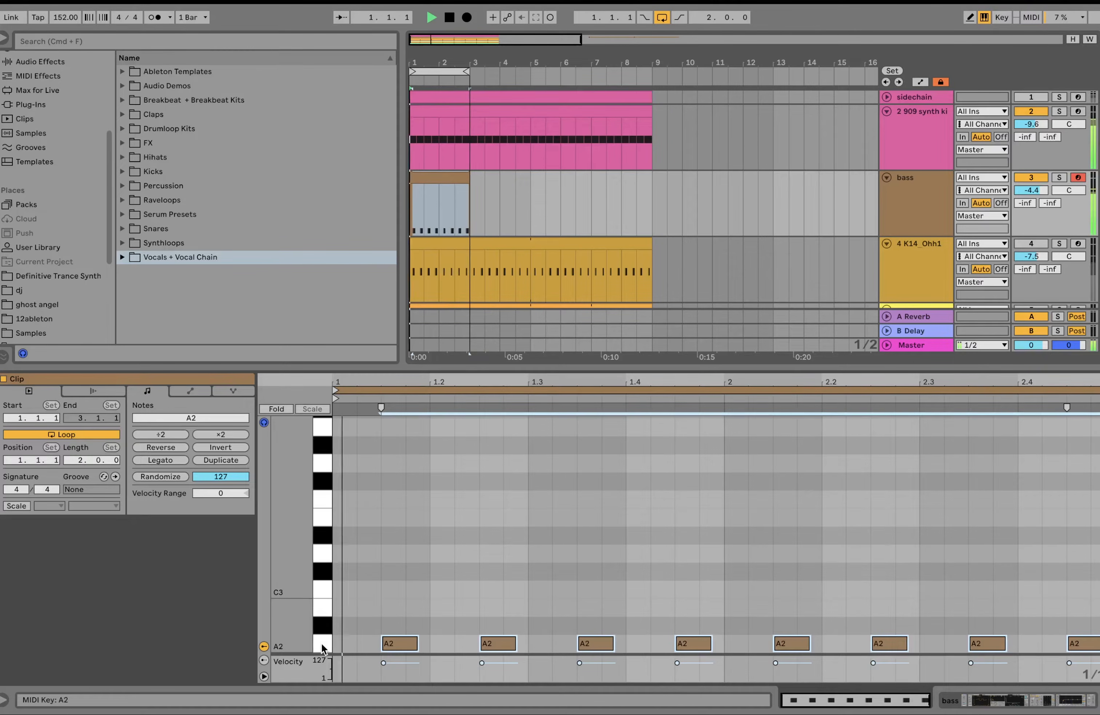
key(space)
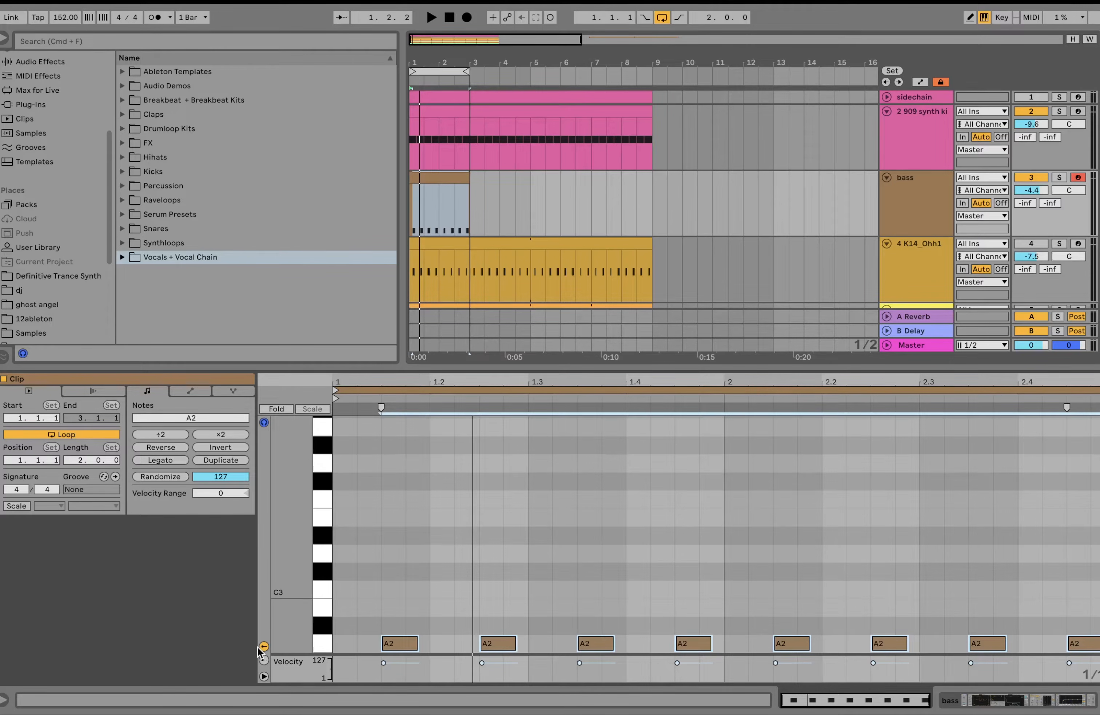
Step: Play the kick and bass once more, and unmute the tracks from 4 K14_Ohh1 through 10 Rave Loop
key(space)
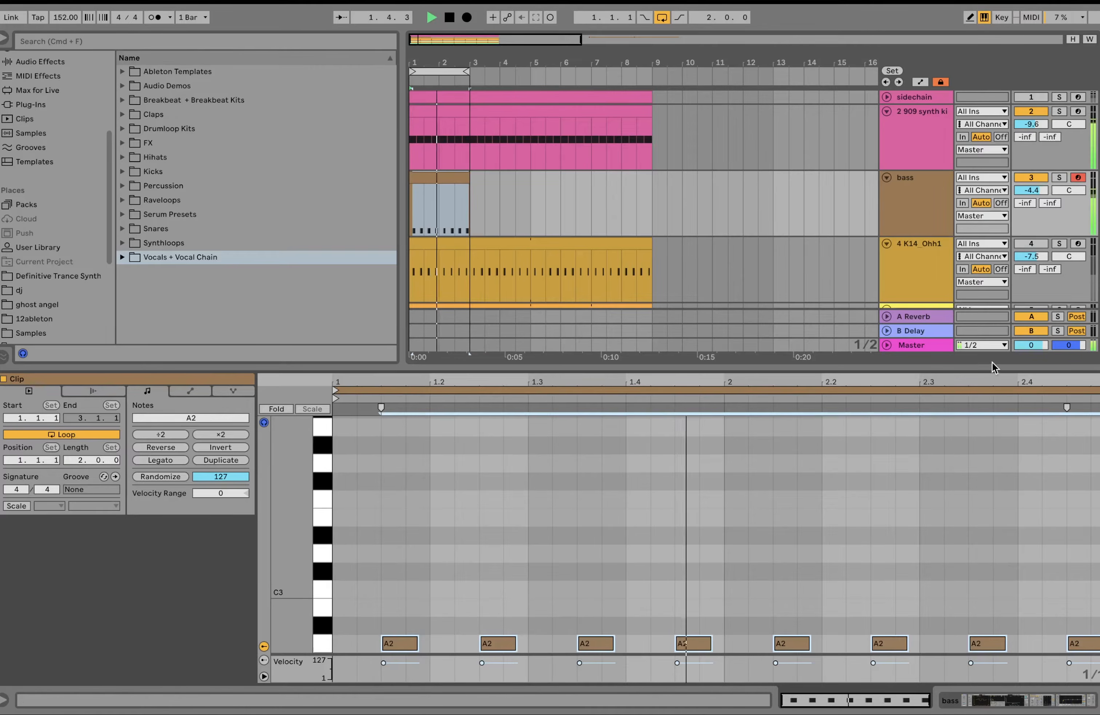
click(915, 262)
key(space)
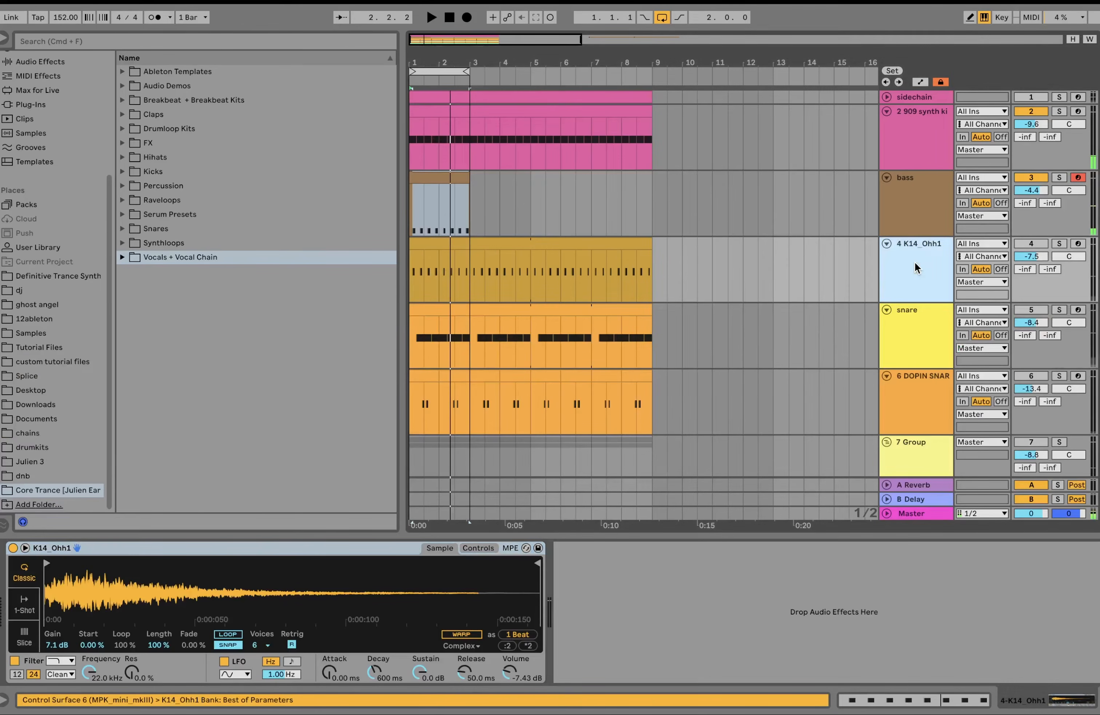
scroll(914, 261, down, 5)
shift+click(924, 389)
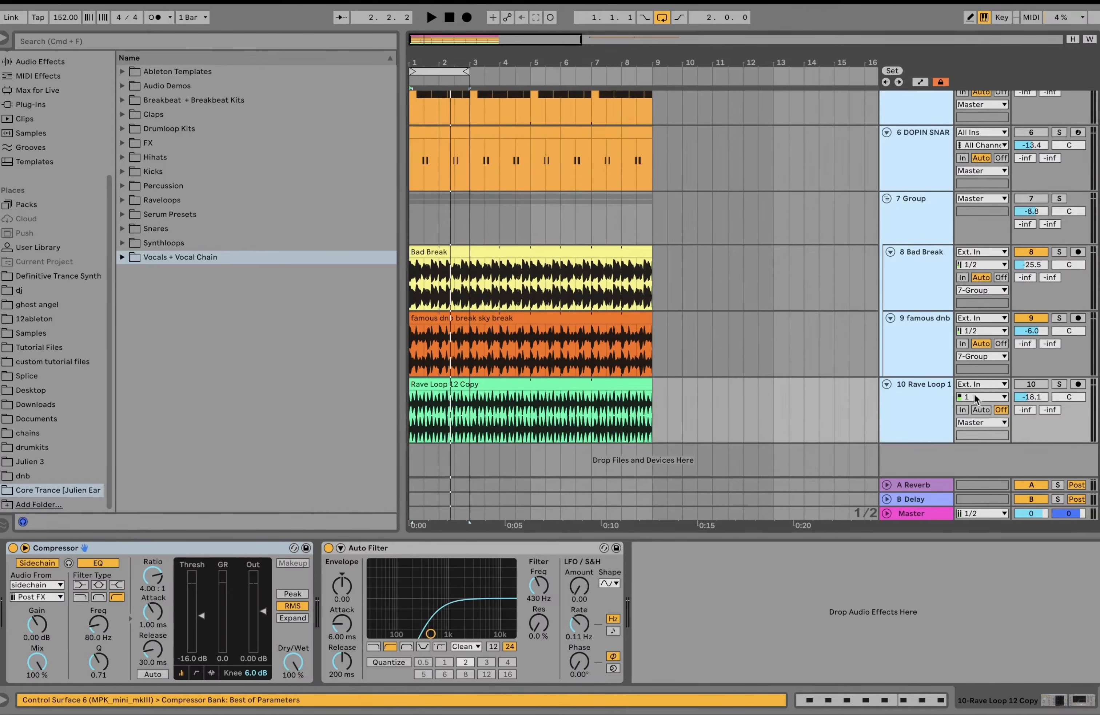
scroll(938, 288, up, 5)
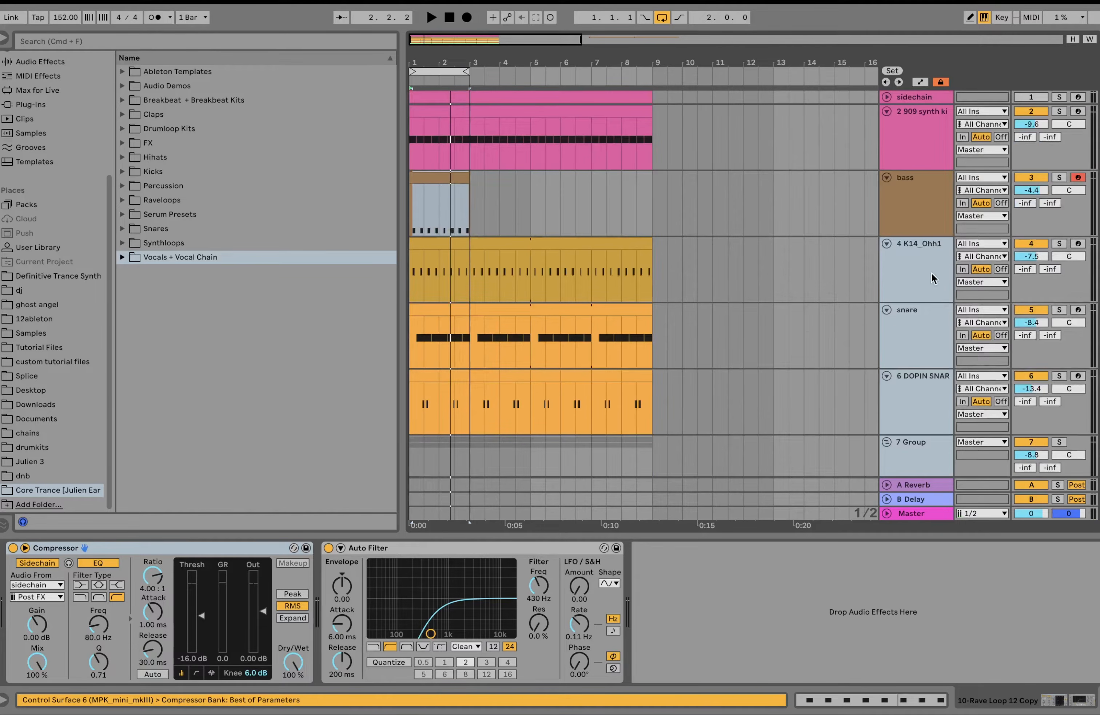
Step: Select the bass track and its clip, and play the offbeat bassline together with the full drum groove
click(918, 220)
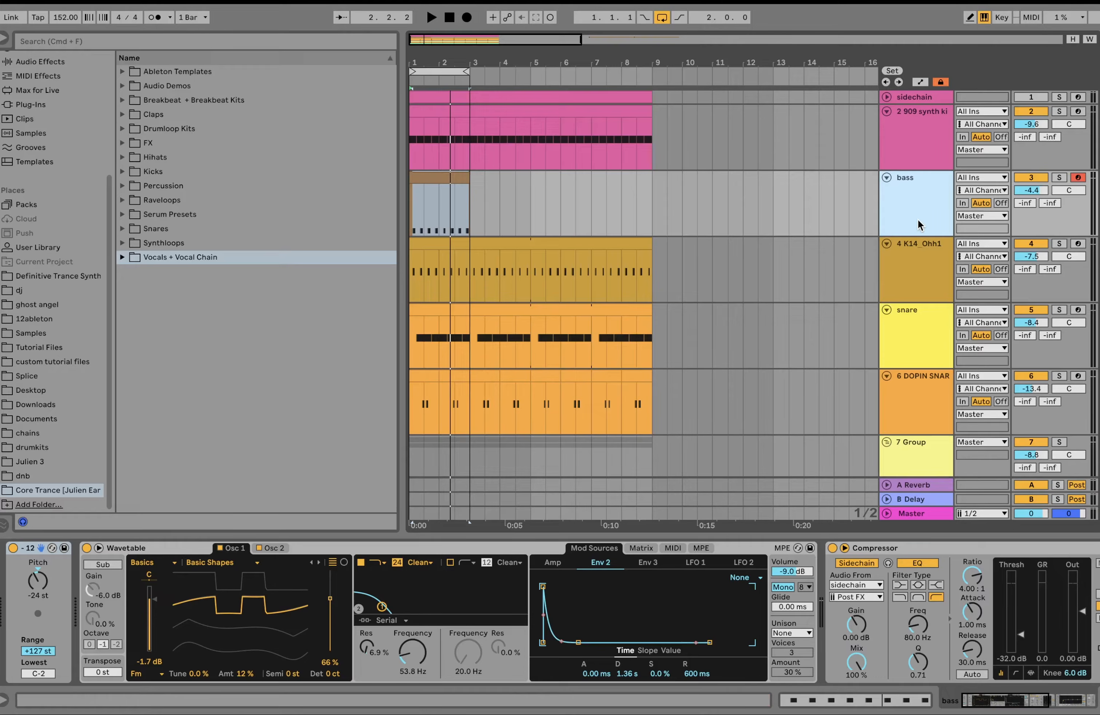
key(space)
click(442, 180)
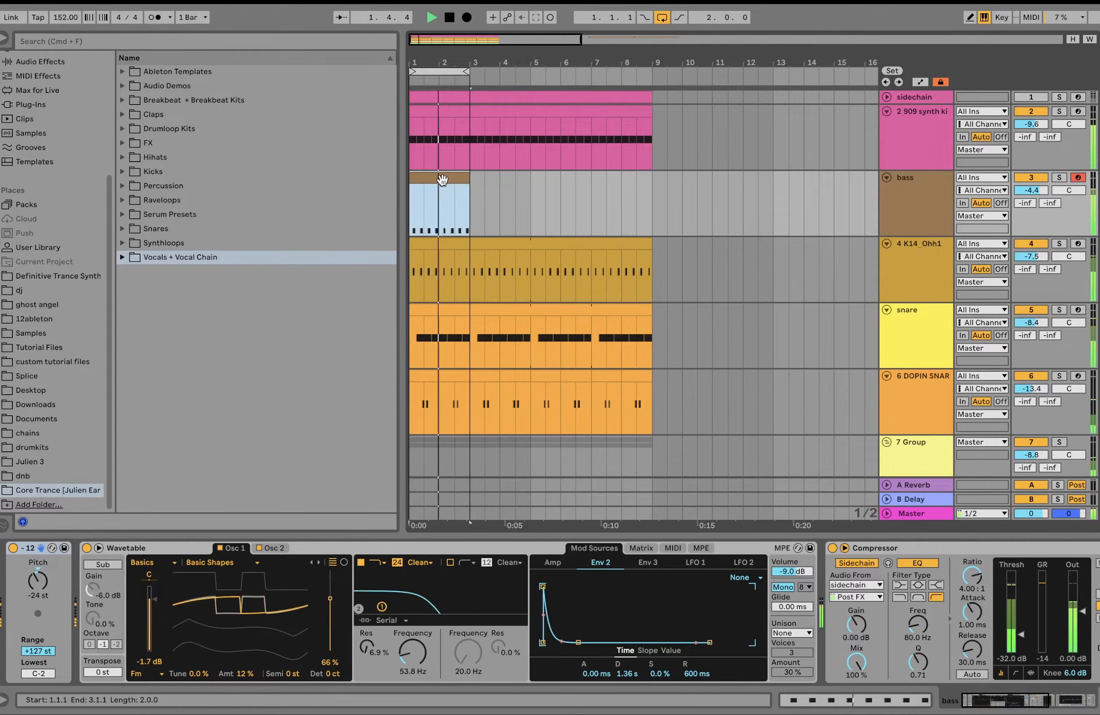
key(space)
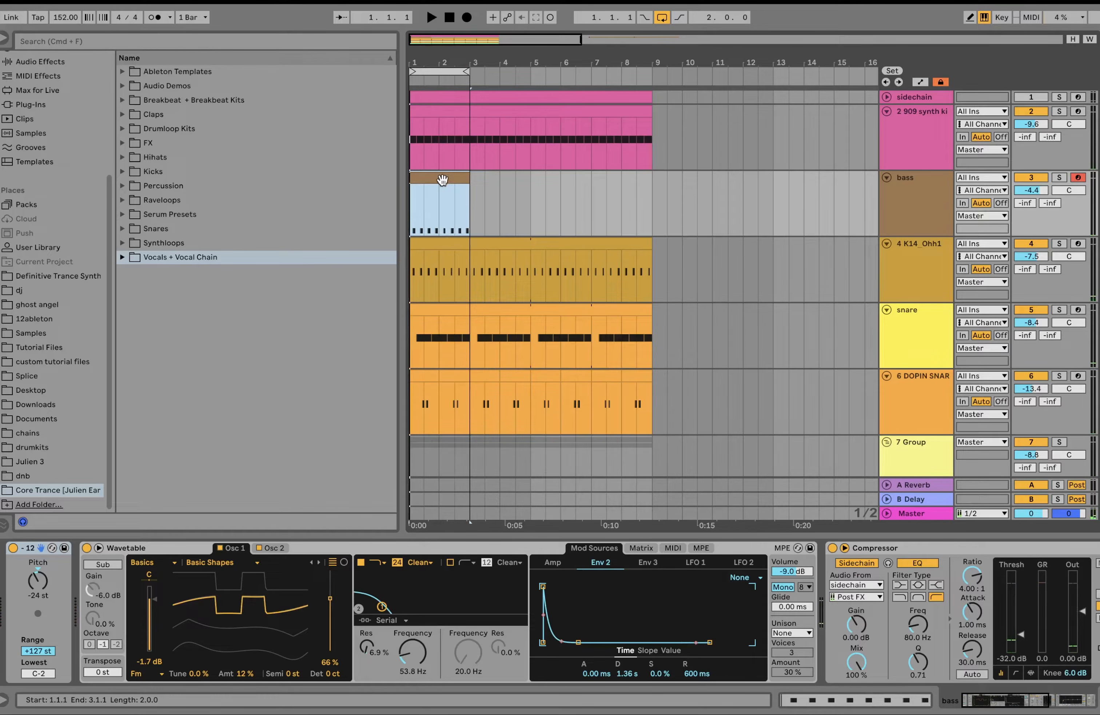
Step: Shorten the bass clip's A2 notes and copy them a sixteenth before and after each offbeat, and play the three-note rolling pattern
double_click(442, 180)
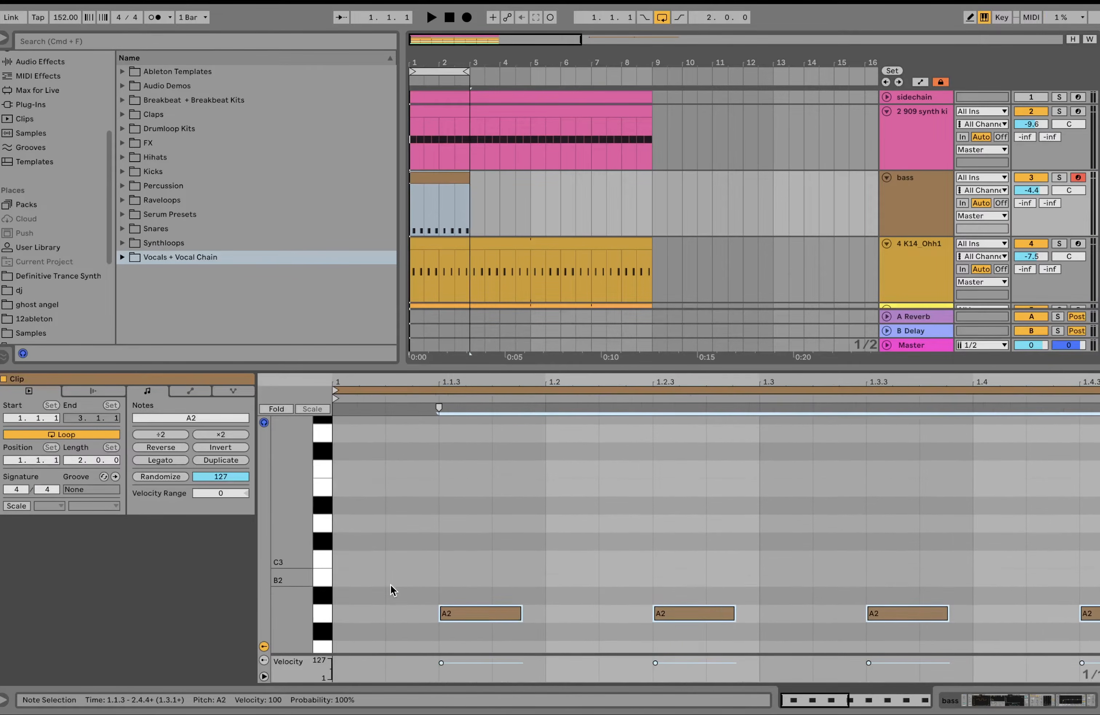
key(shift+Left)
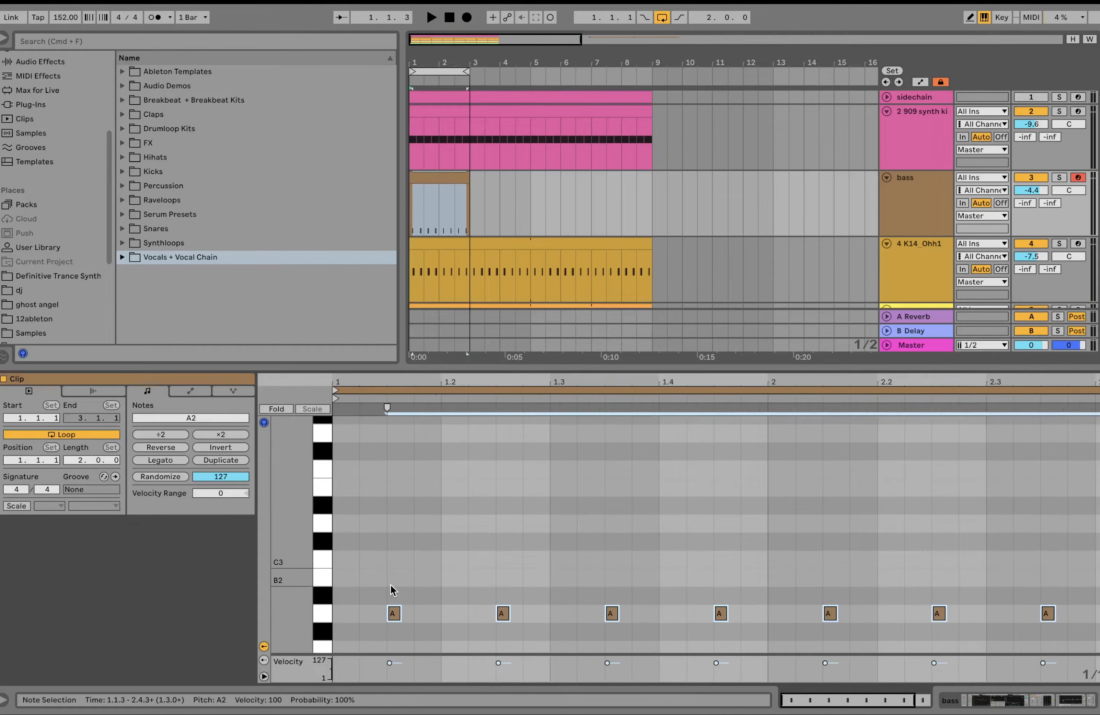
drag(394, 613, 421, 615)
key(space)
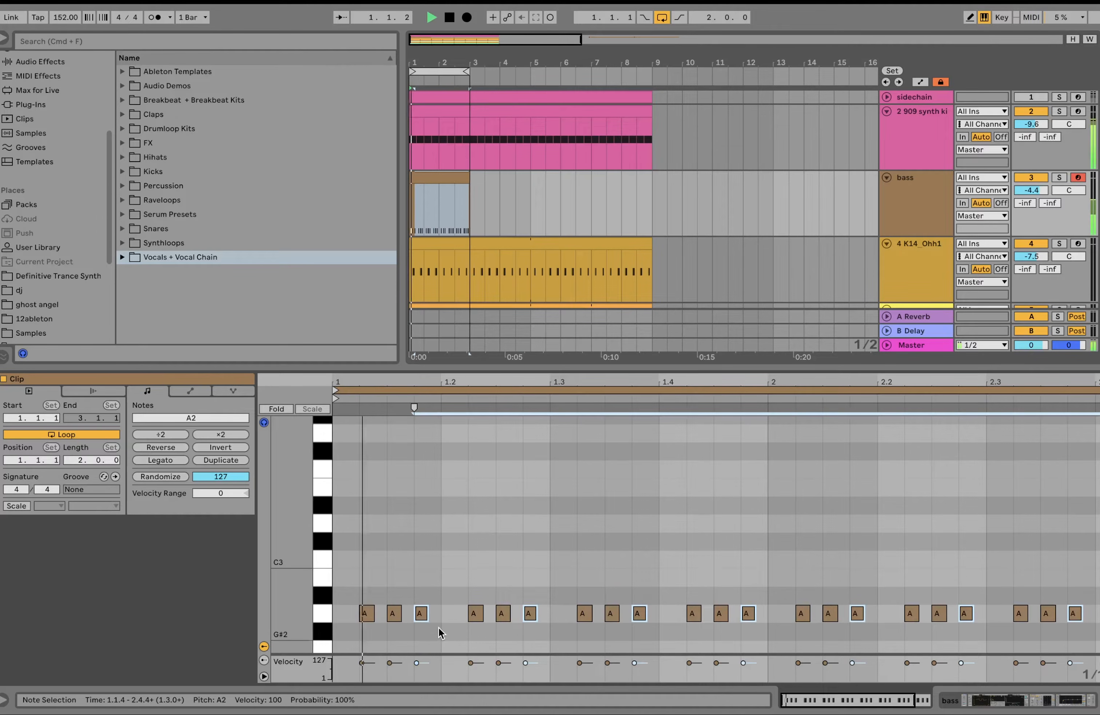
key(space)
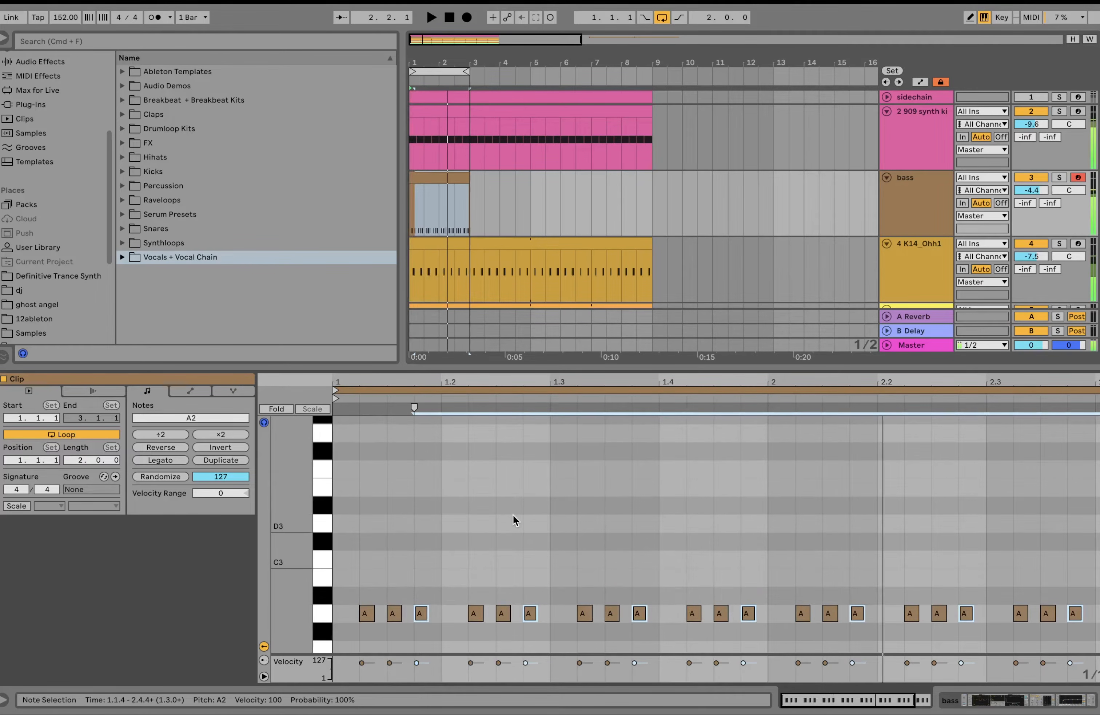
Step: Lengthen all bass notes to nearly a full sixteenth, play them, and trim them to about two thirds of a sixteenth
key(super+a)
drag(423, 613, 436, 611)
key(space)
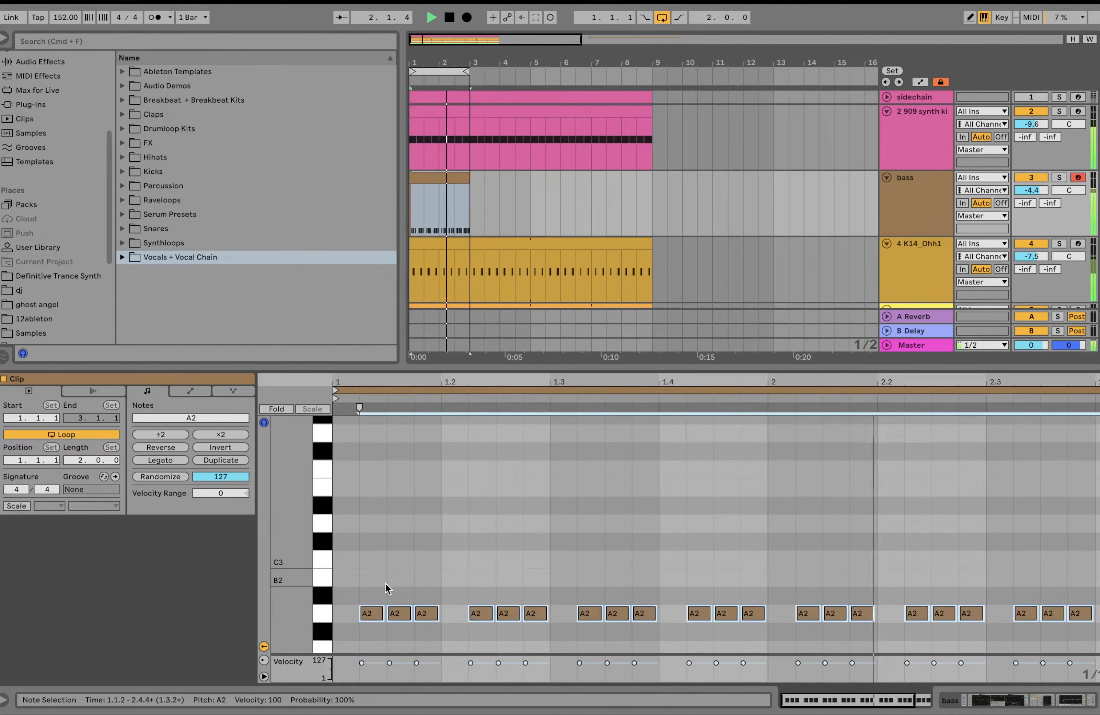
key(space)
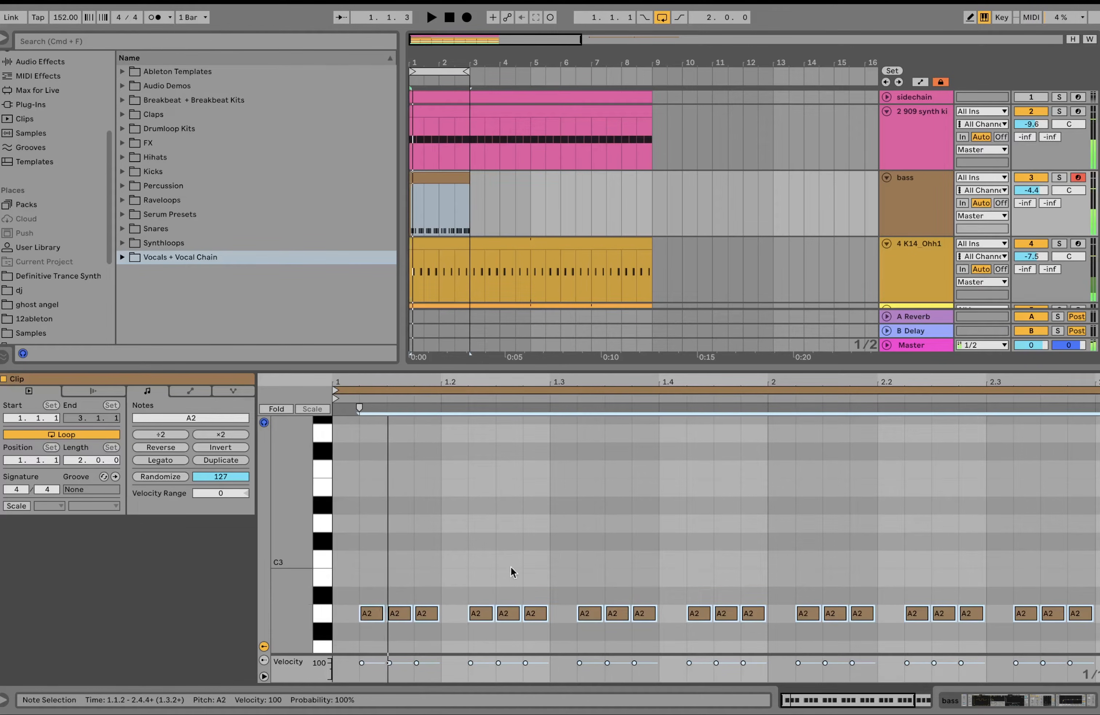
mouse_move(438, 612)
mouse_down()
mouse_move(420, 612)
mouse_move(432, 612)
mouse_up()
key(space)
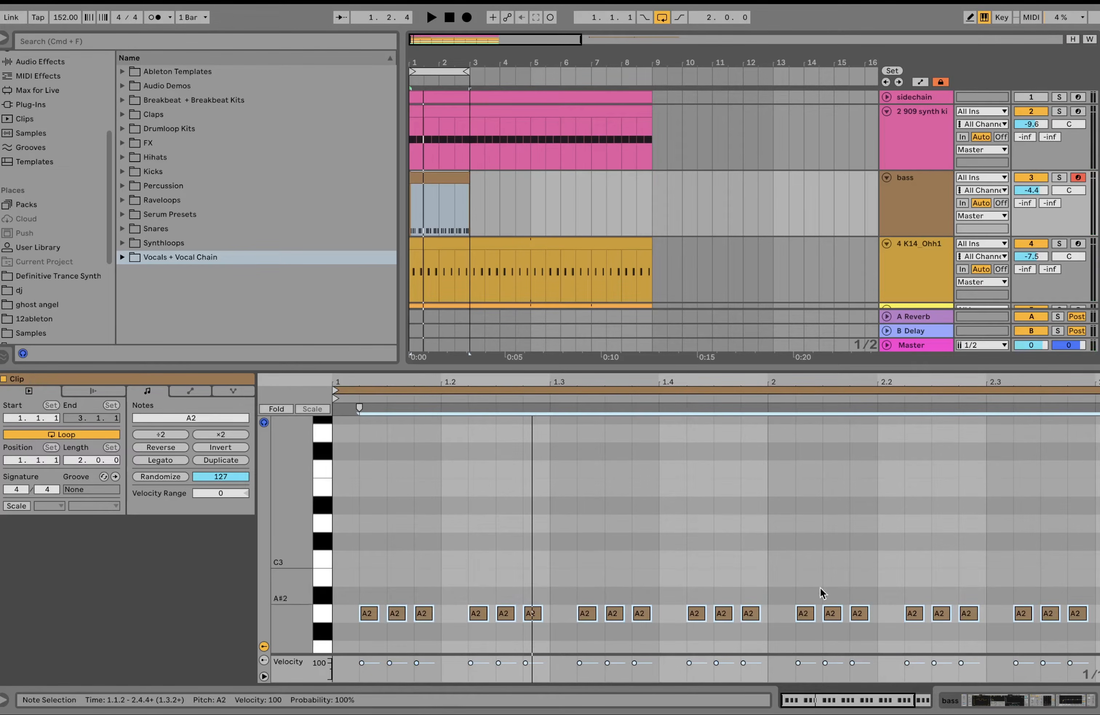
Step: Reopen the bass clip's notes and extend all of them to about three quarters of a sixteenth during playback
click(1023, 701)
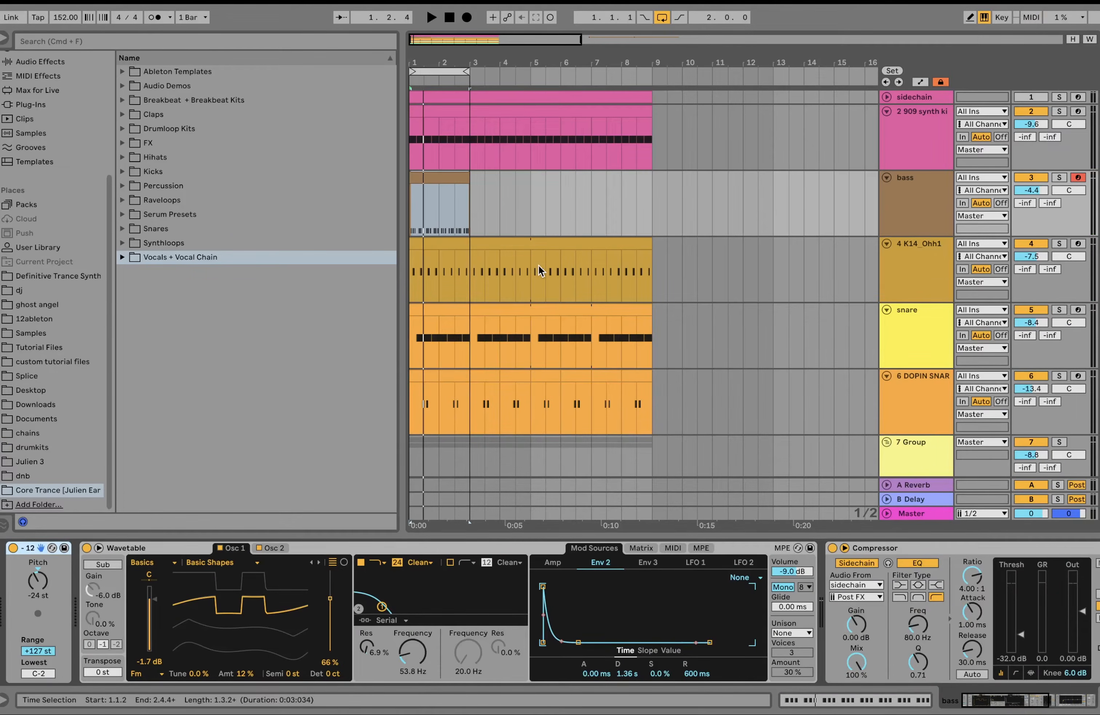
double_click(453, 185)
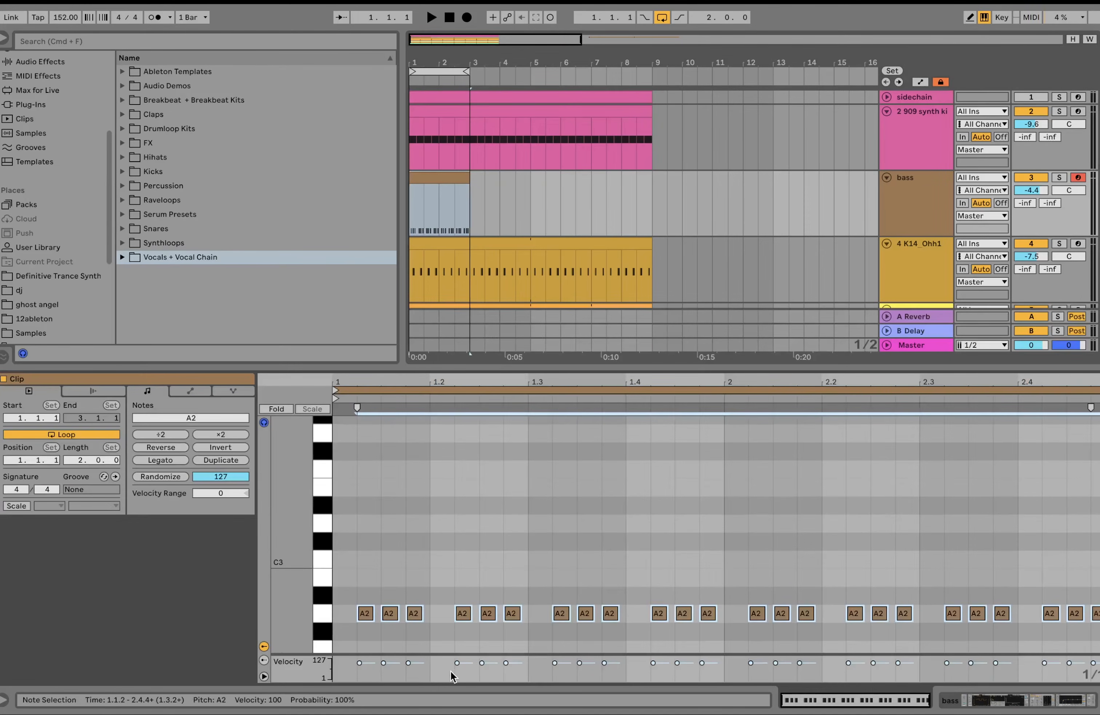
key(space)
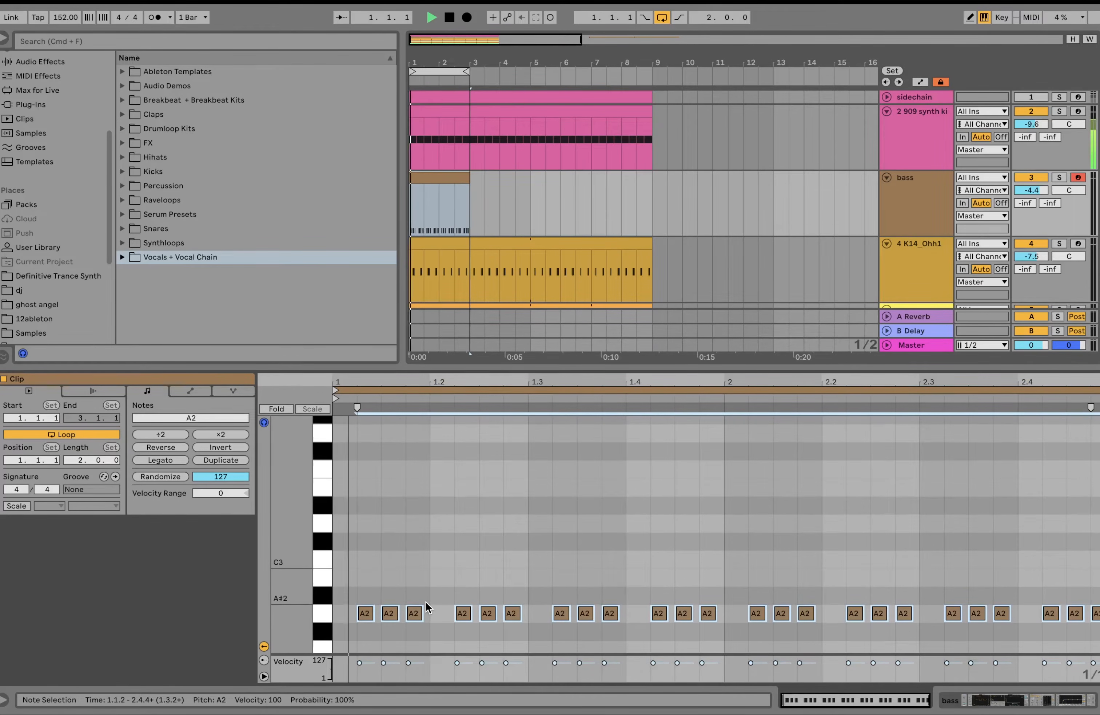
mouse_move(423, 613)
mouse_down()
mouse_move(410, 614)
mouse_move(424, 614)
mouse_up()
key(space)
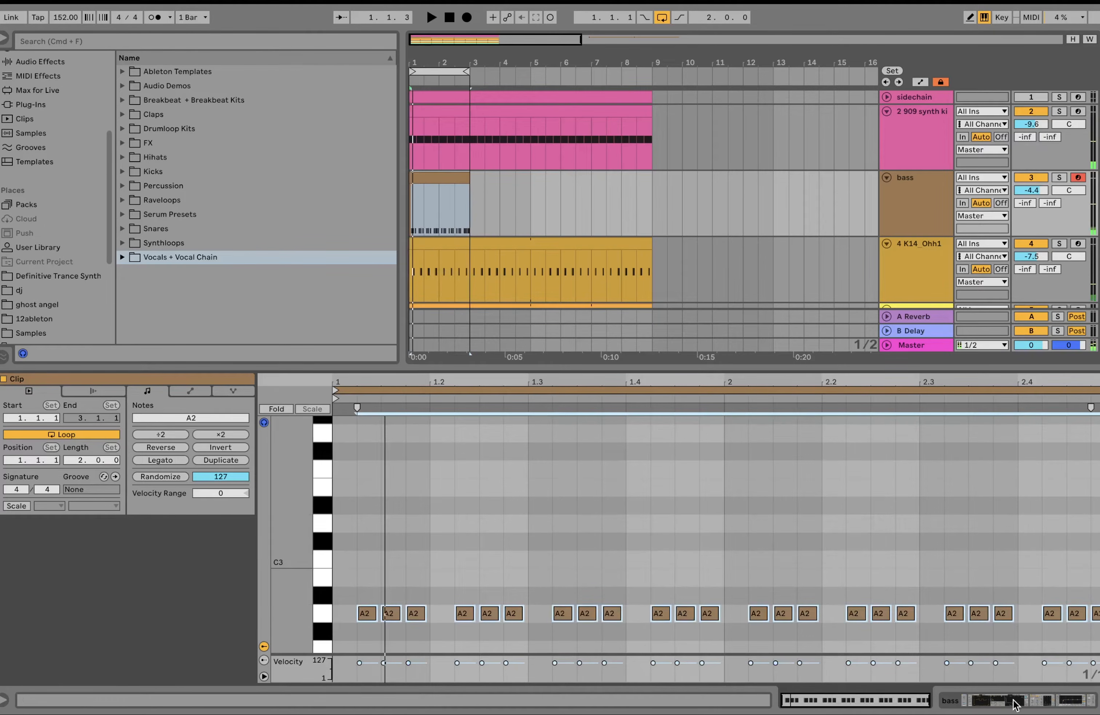
Step: Try shortening all bass notes to about a third of a sixteenth, play the loop, and undo the change
drag(1010, 612, 999, 615)
key(space)
key(space)
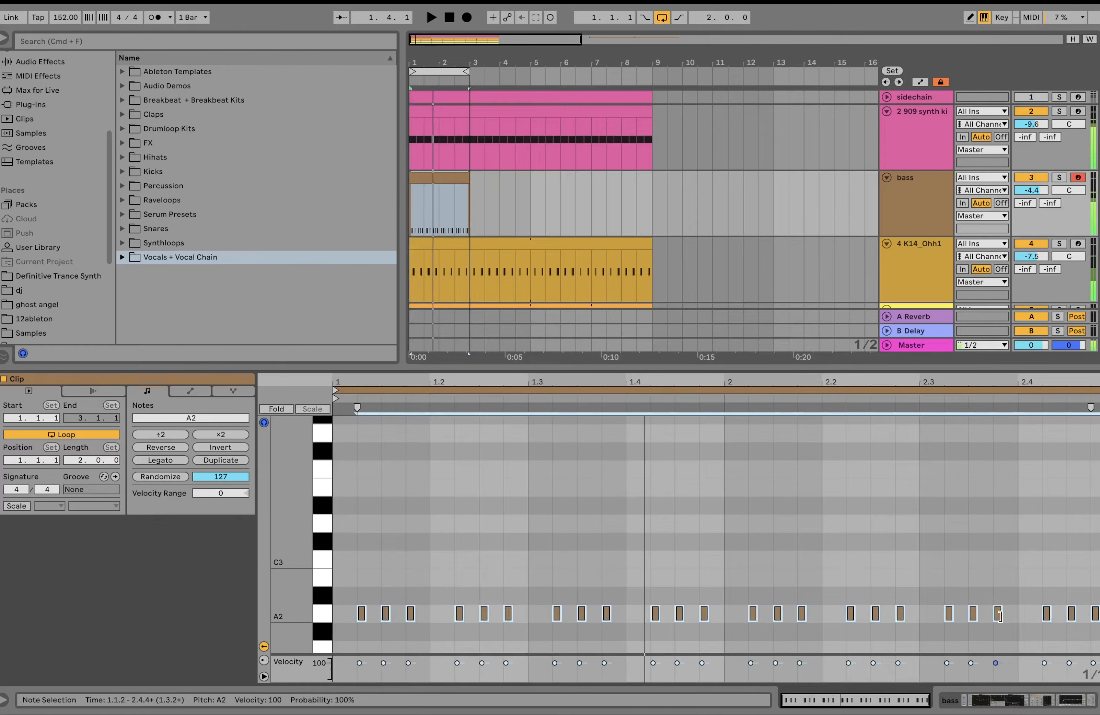
key(super+z)
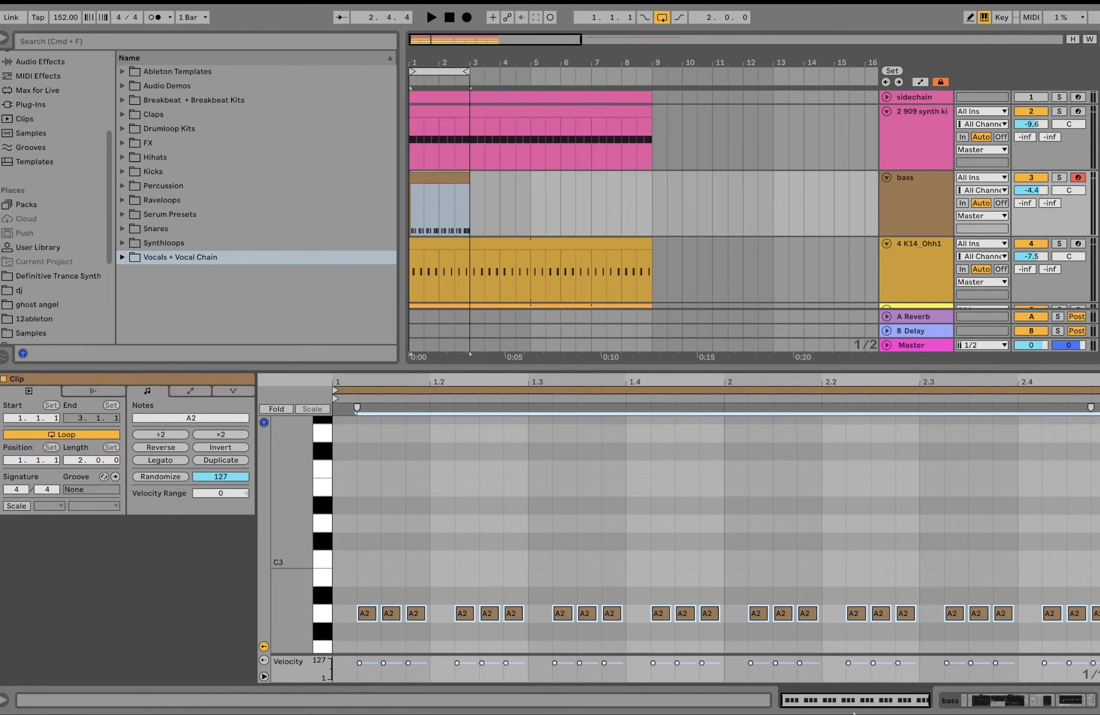
Step: Play the loop with the bass track's sidechain Compressor bypassed, and turn the Compressor back on
click(978, 698)
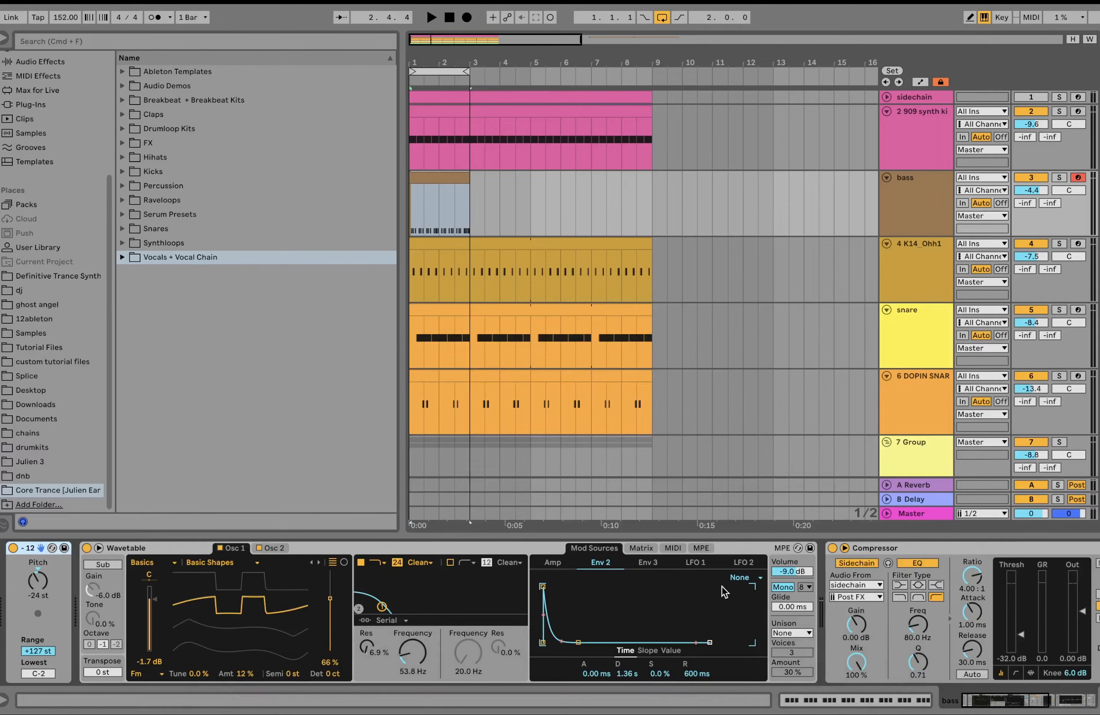
click(454, 180)
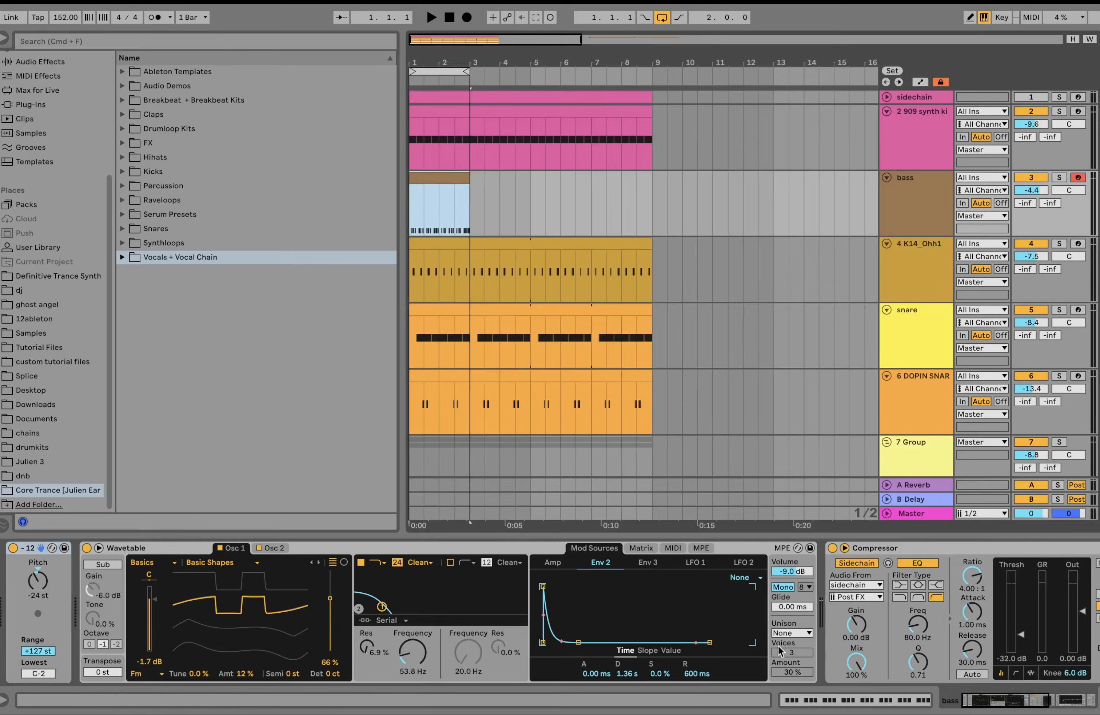
scroll(777, 643, right, 6)
scroll(782, 655, right, 2)
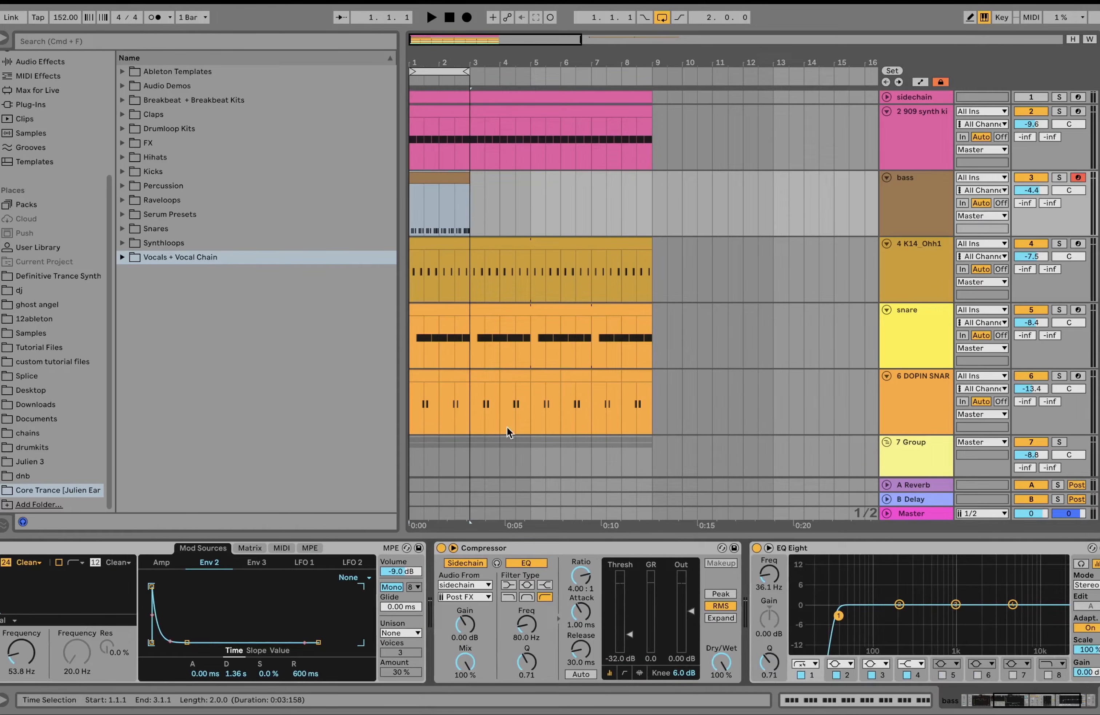
click(441, 547)
key(space)
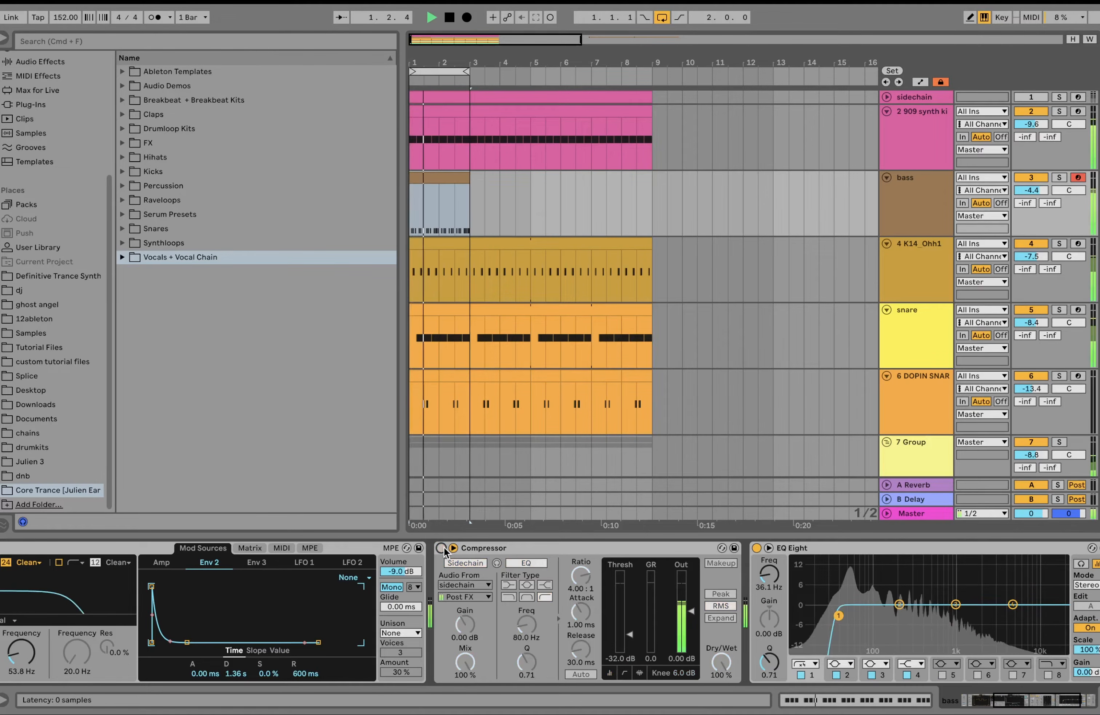
key(space)
click(442, 548)
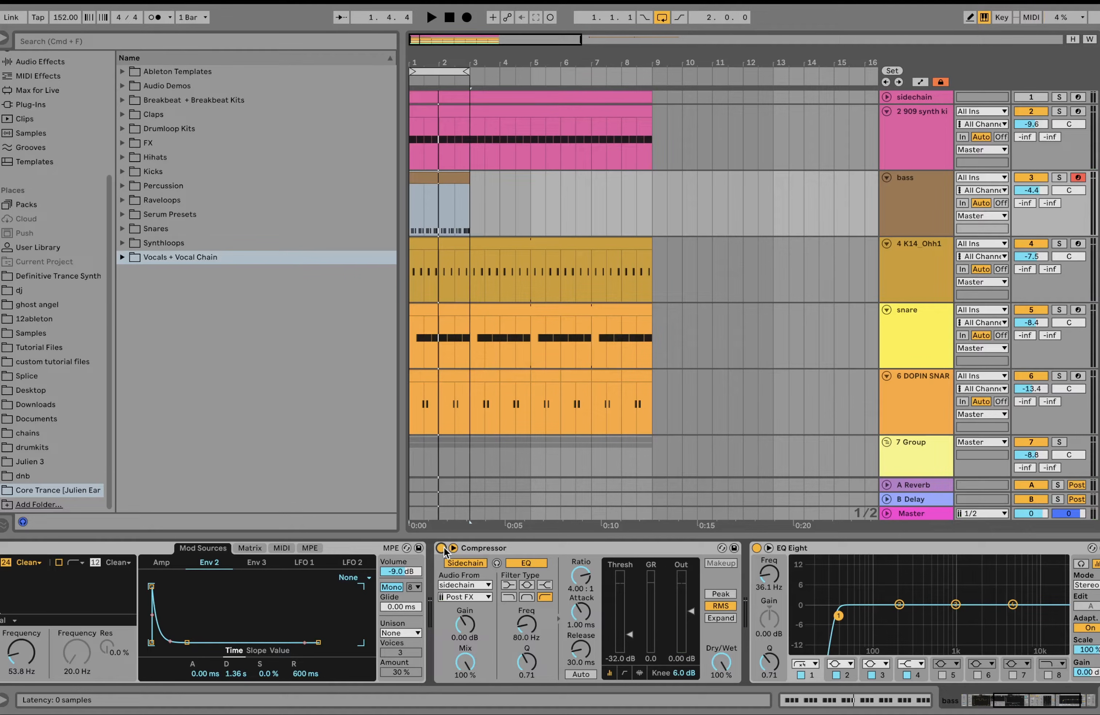
Step: Replay the rolling bassline with the drums to compare the effect of the sidechain Compressor on the bass
key(space)
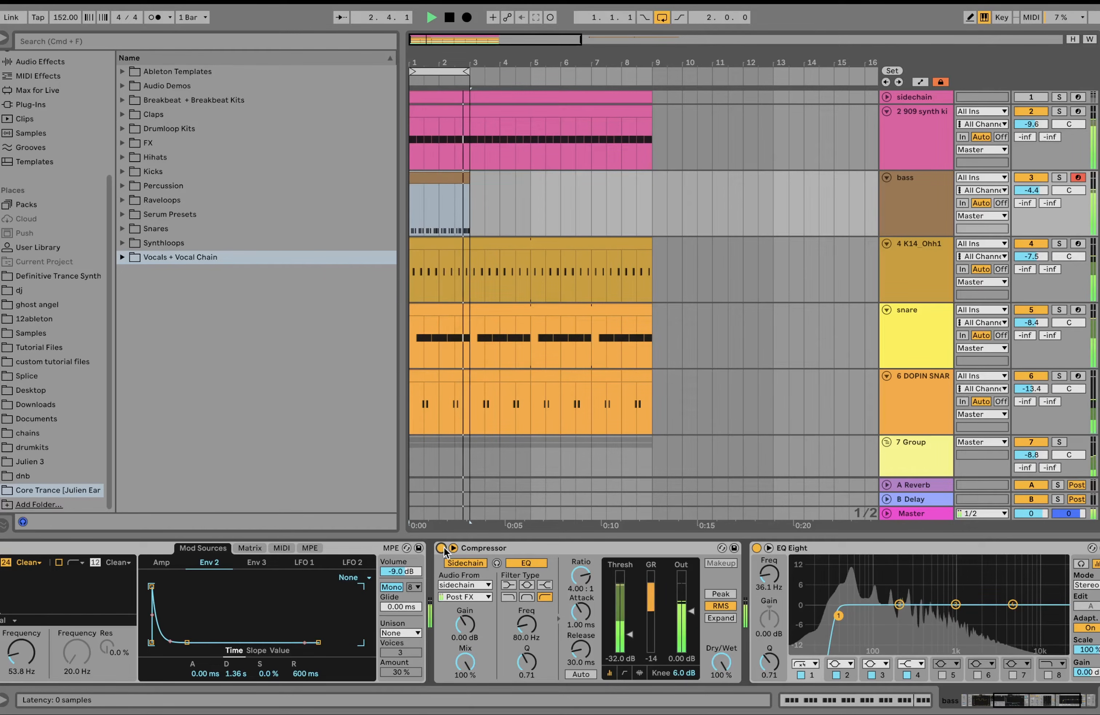
key(space)
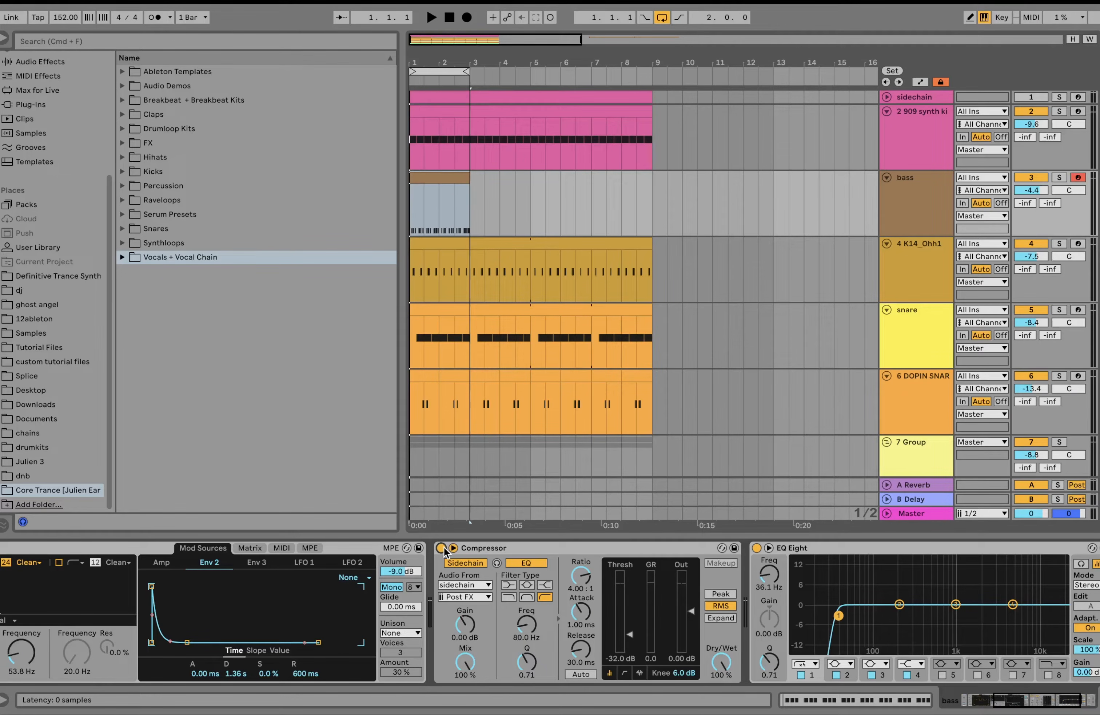
key(space)
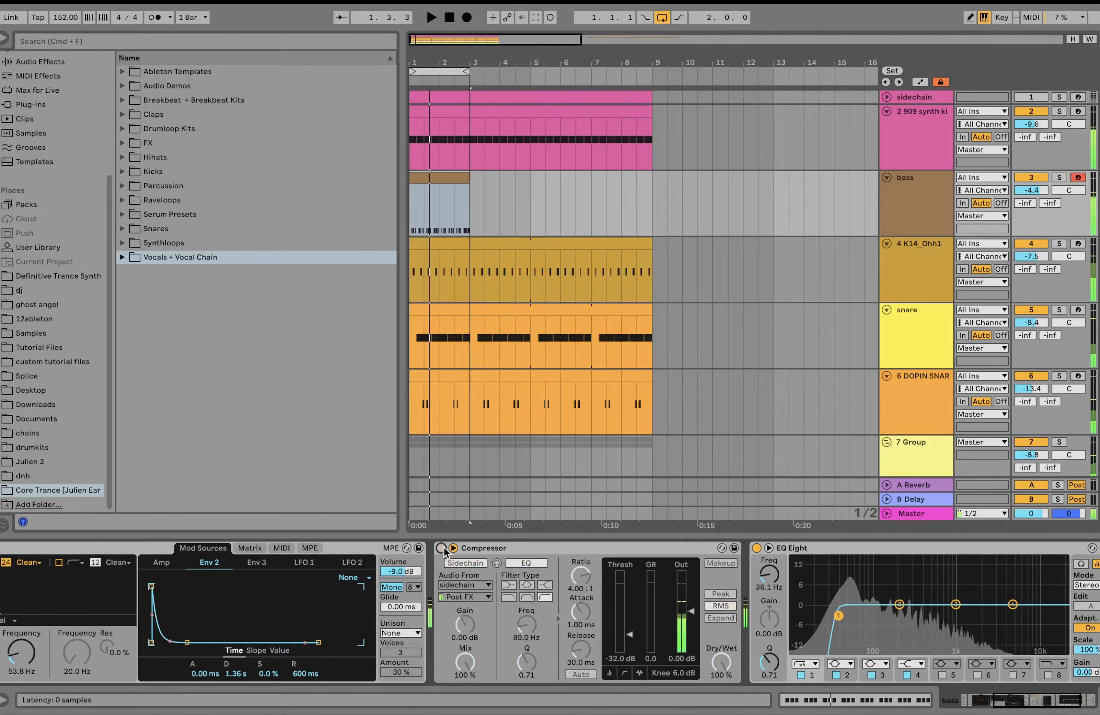
scroll(464, 573, left, 1)
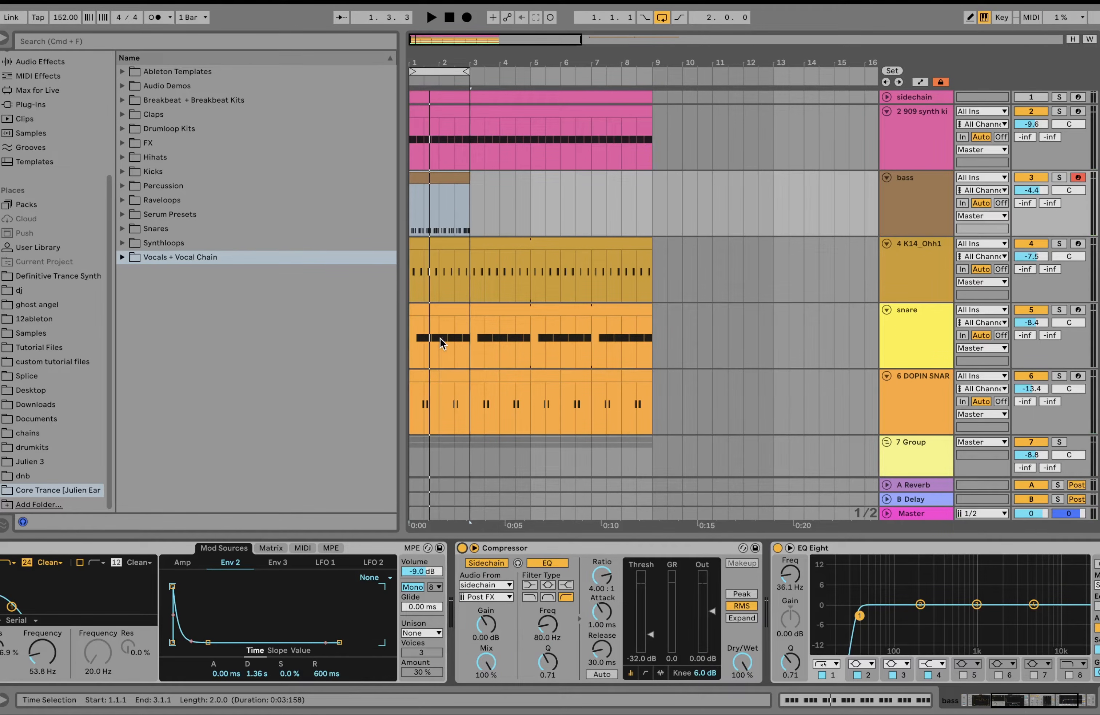
key(space)
key(space)
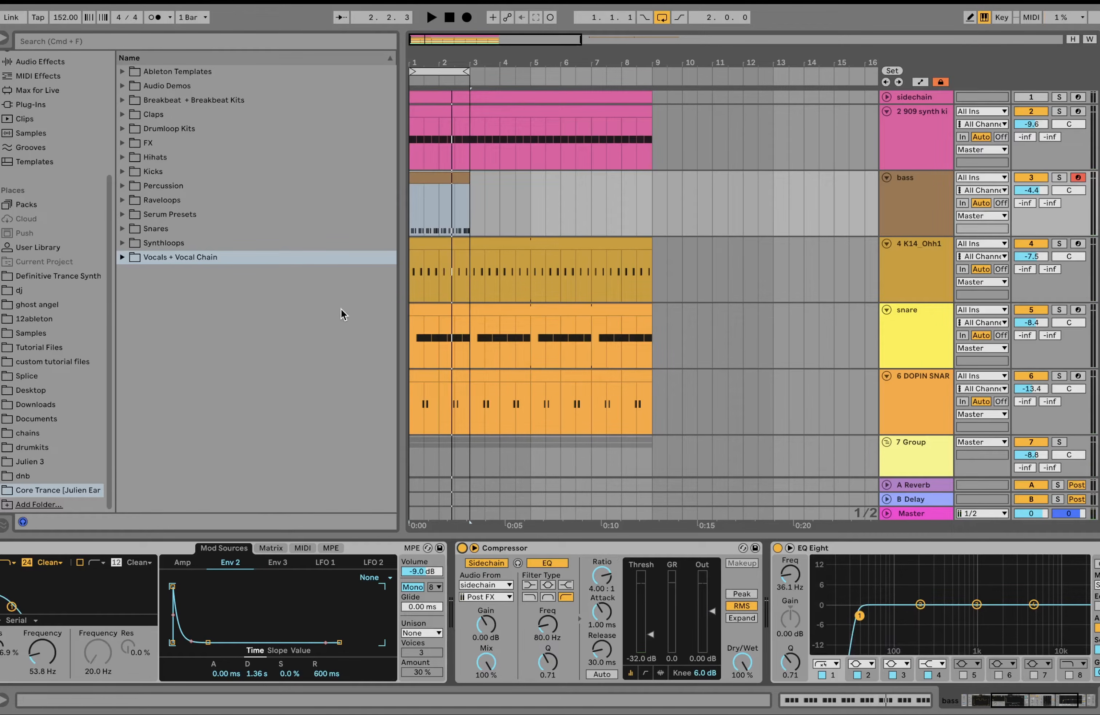
Step: Shorten the bass clip's loop to one beat and crop the clip to that length
double_click(448, 177)
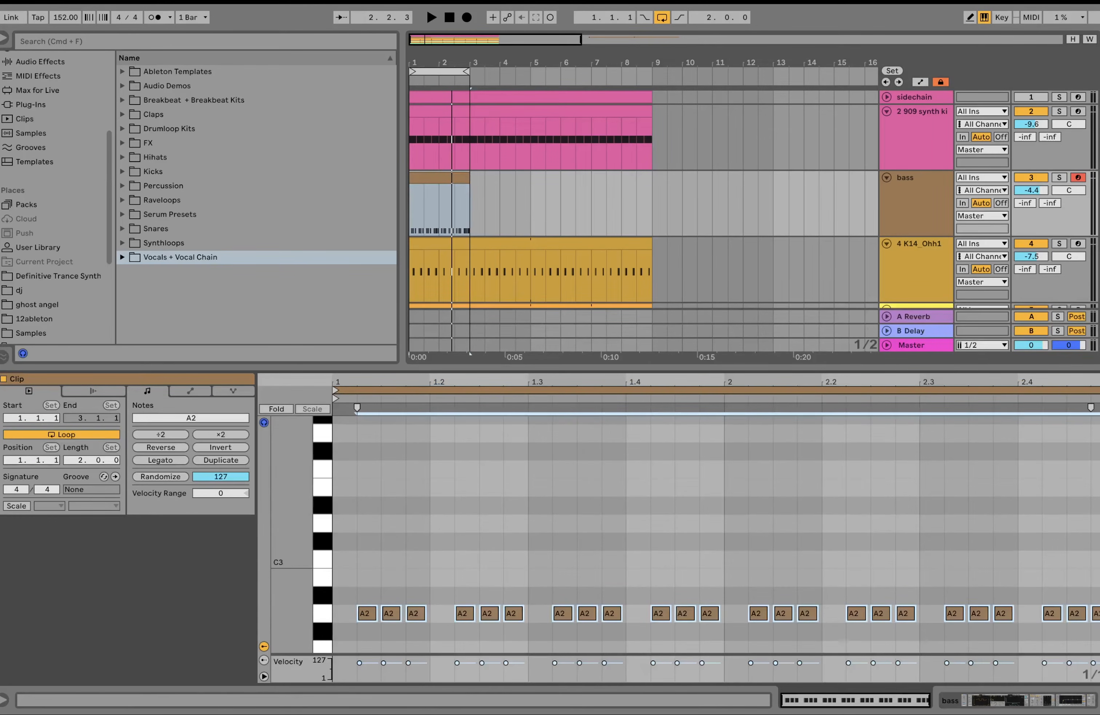
drag(1099, 390, 423, 445)
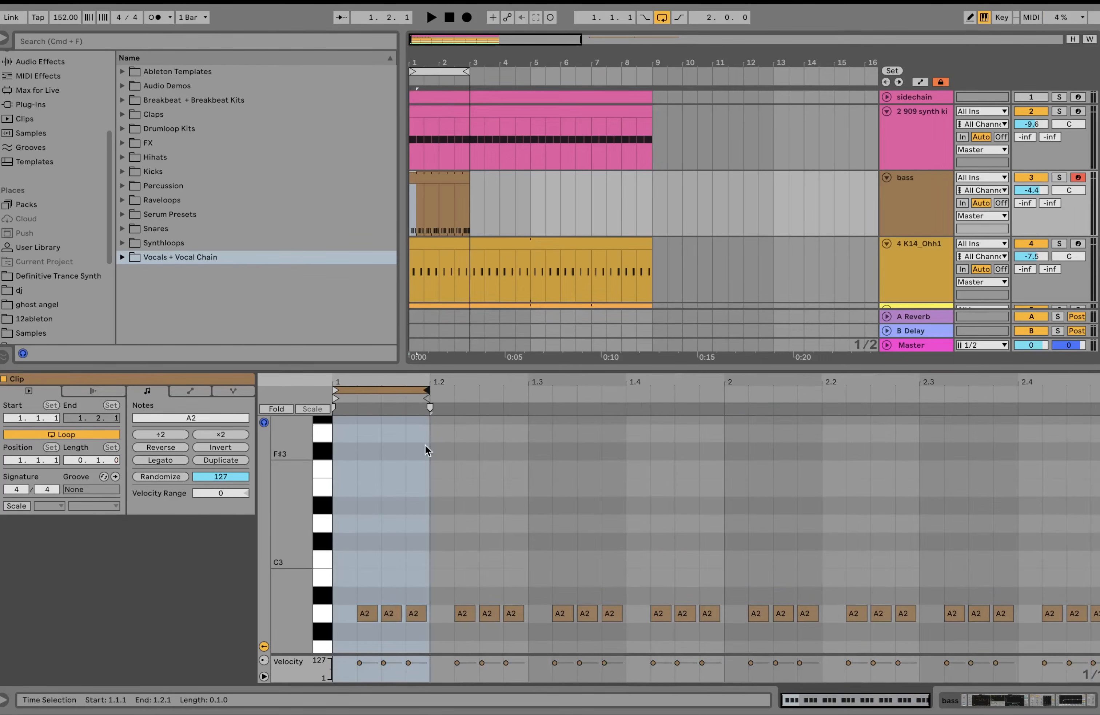
right_click(410, 469)
click(444, 252)
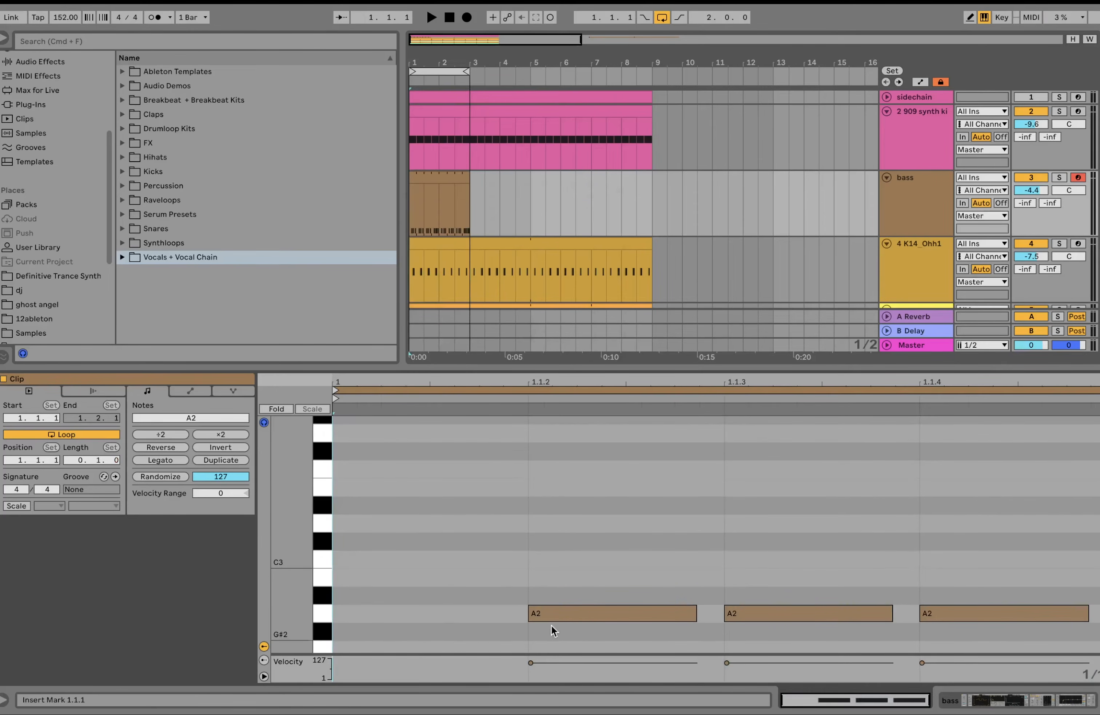
Step: Replace the clip's notes with four consecutive full sixteenth A2 notes starting at 1.1.1, and play the loop
key(super+a)
key(Delete)
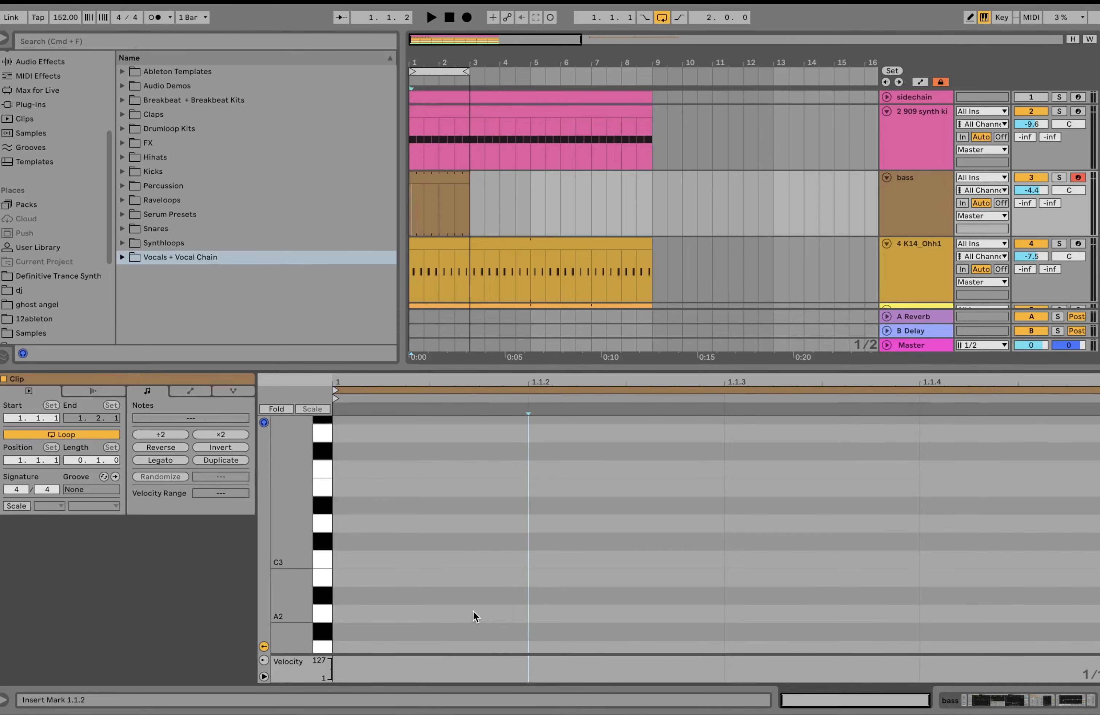
double_click(472, 610)
key(super+d)
key(super+d)
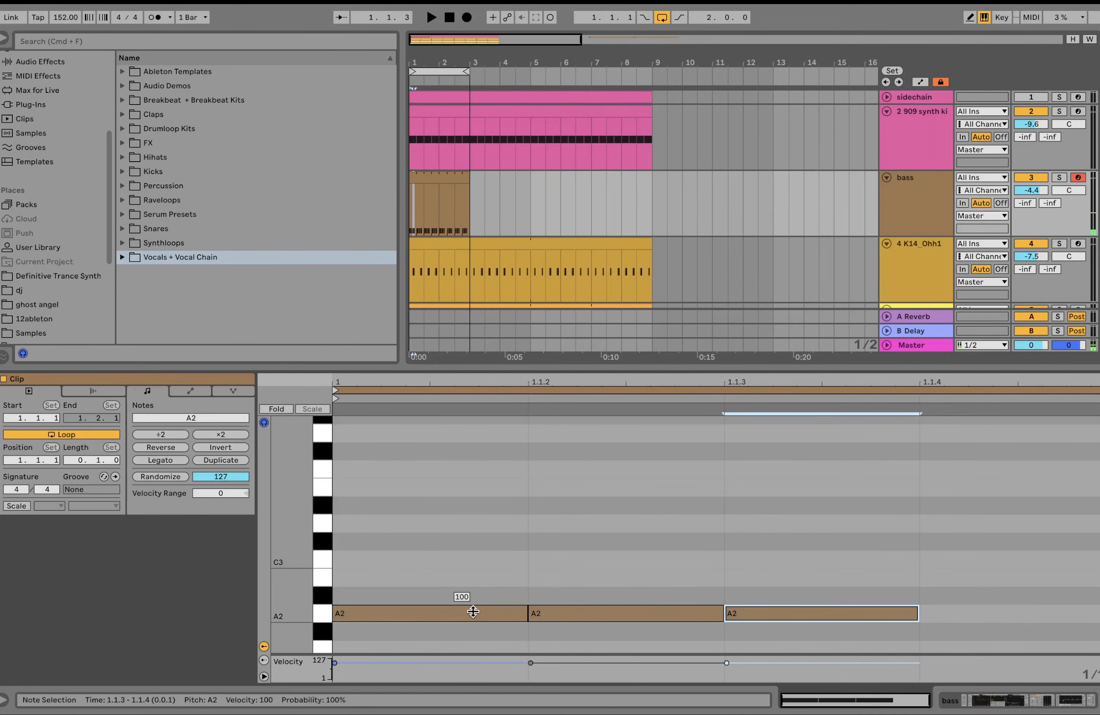
key(super+d)
key(space)
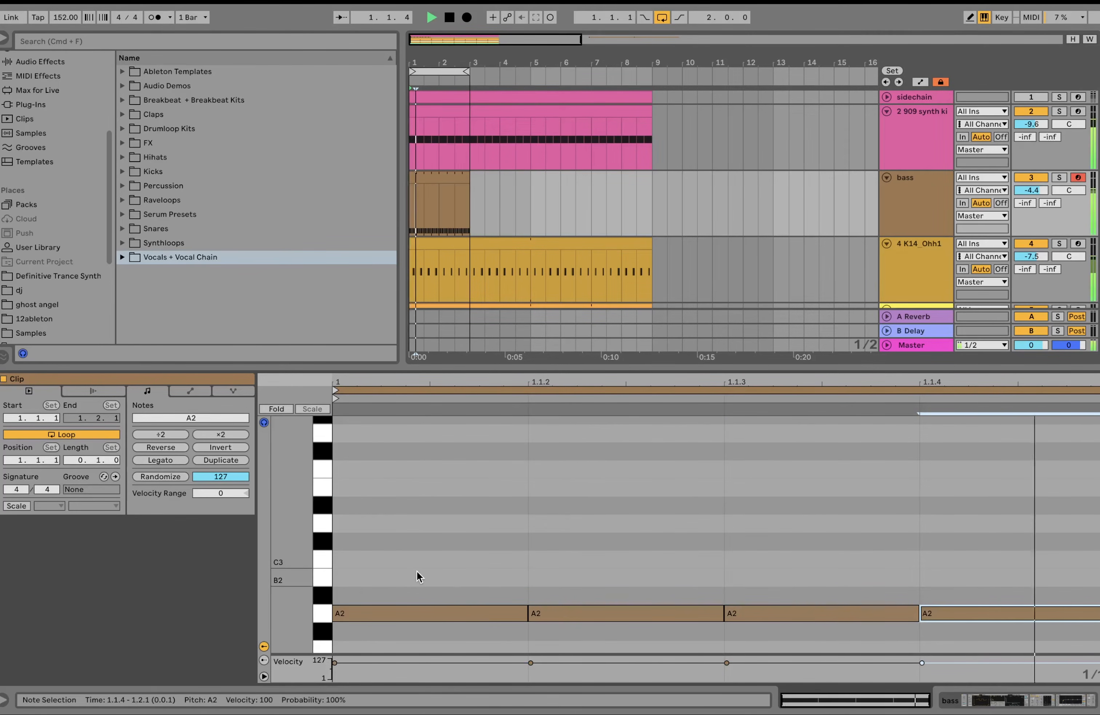
Step: Raise the third sixteenth note at 1.1.3 by an octave to A3 during playback, and select the bass clip
click(794, 613)
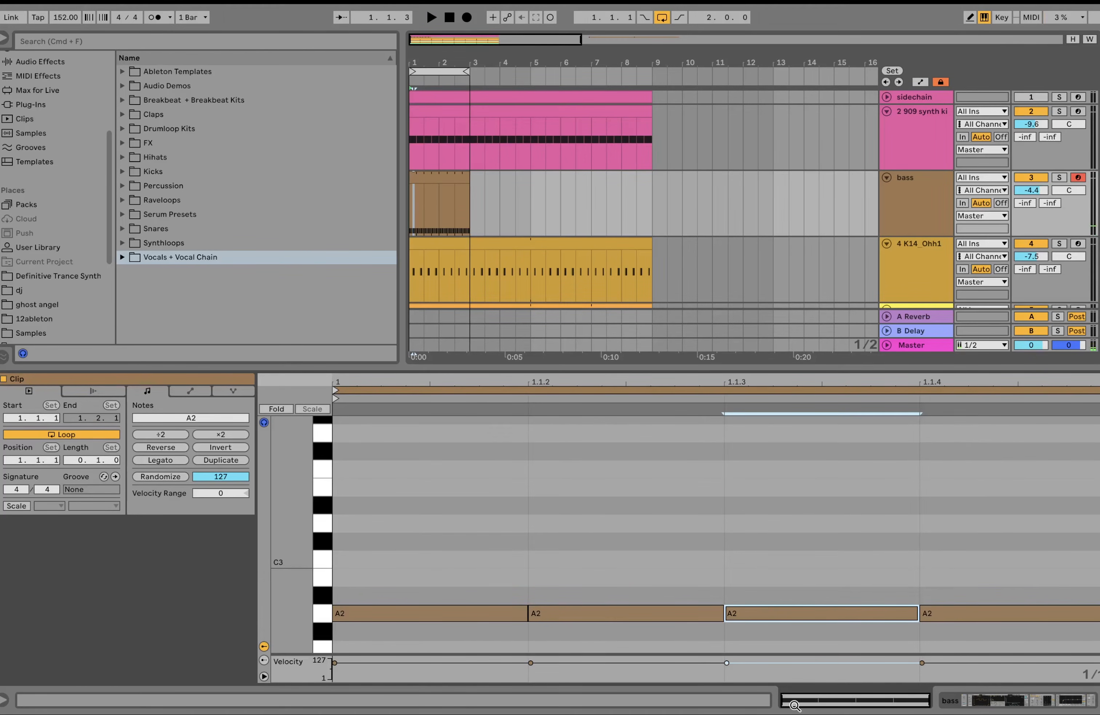
key(shift+Up)
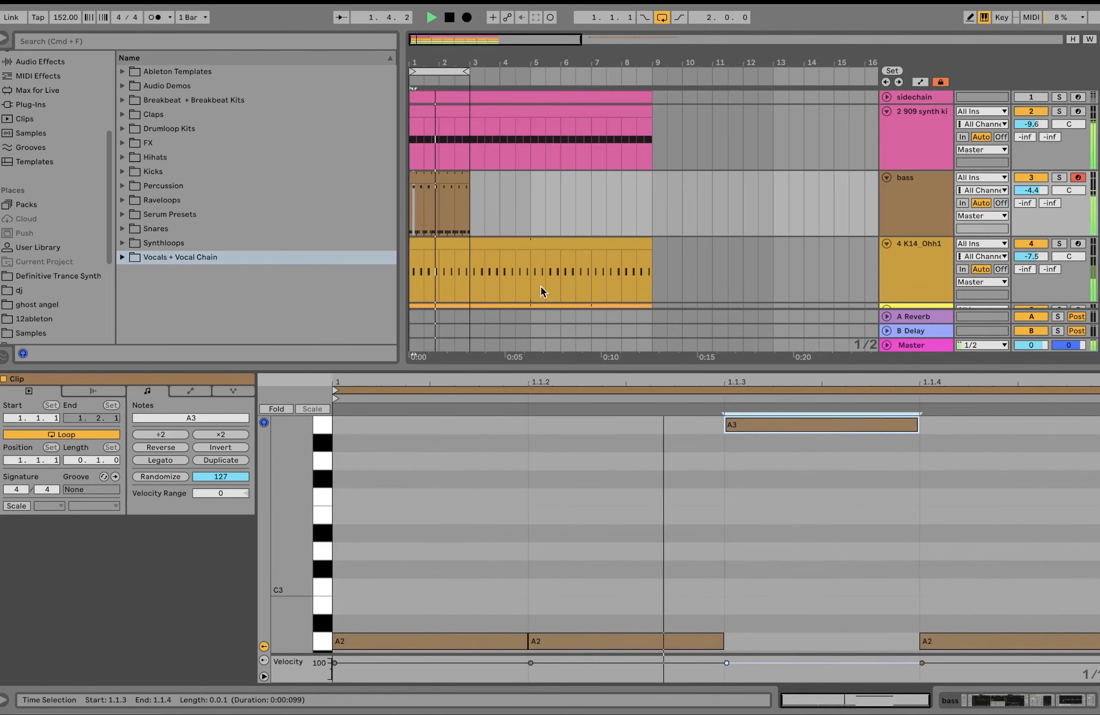
click(452, 180)
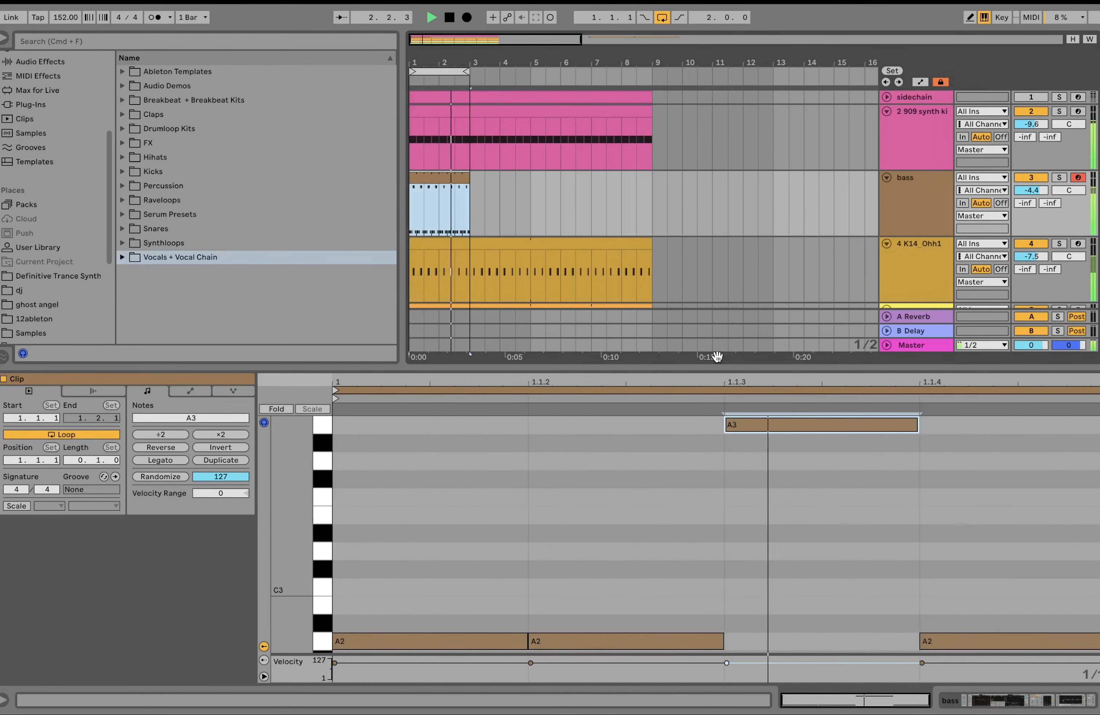
Step: Replay the loop to hear the bassline with its octave jump on the third sixteenth against the drums
key(space)
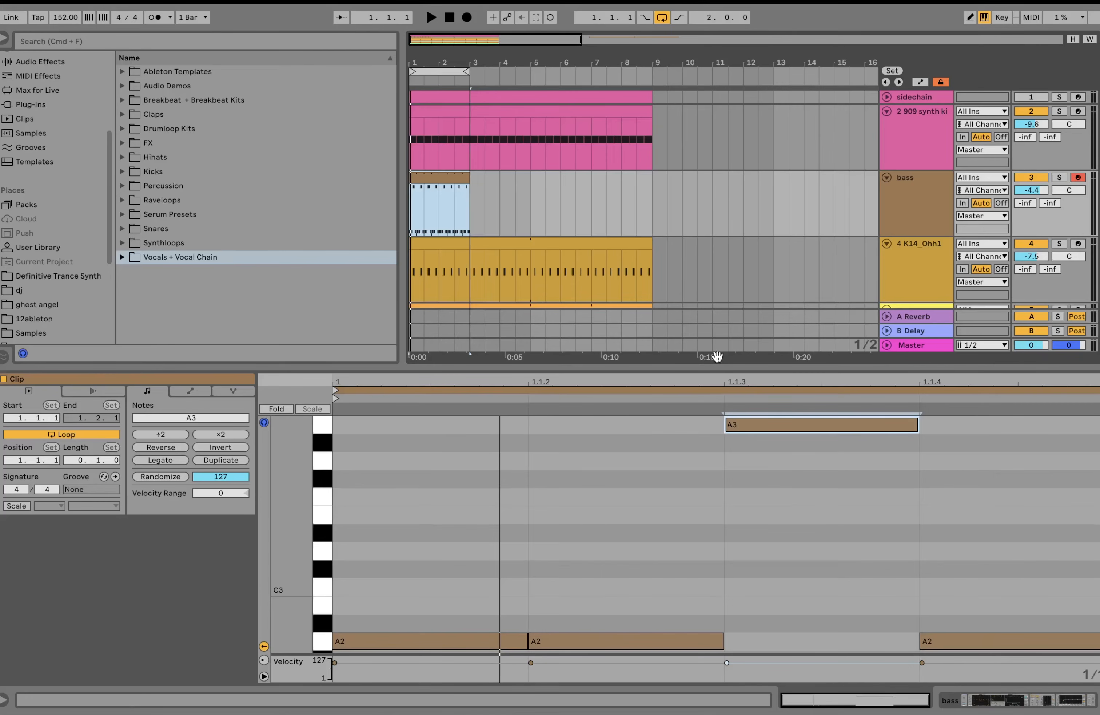
key(space)
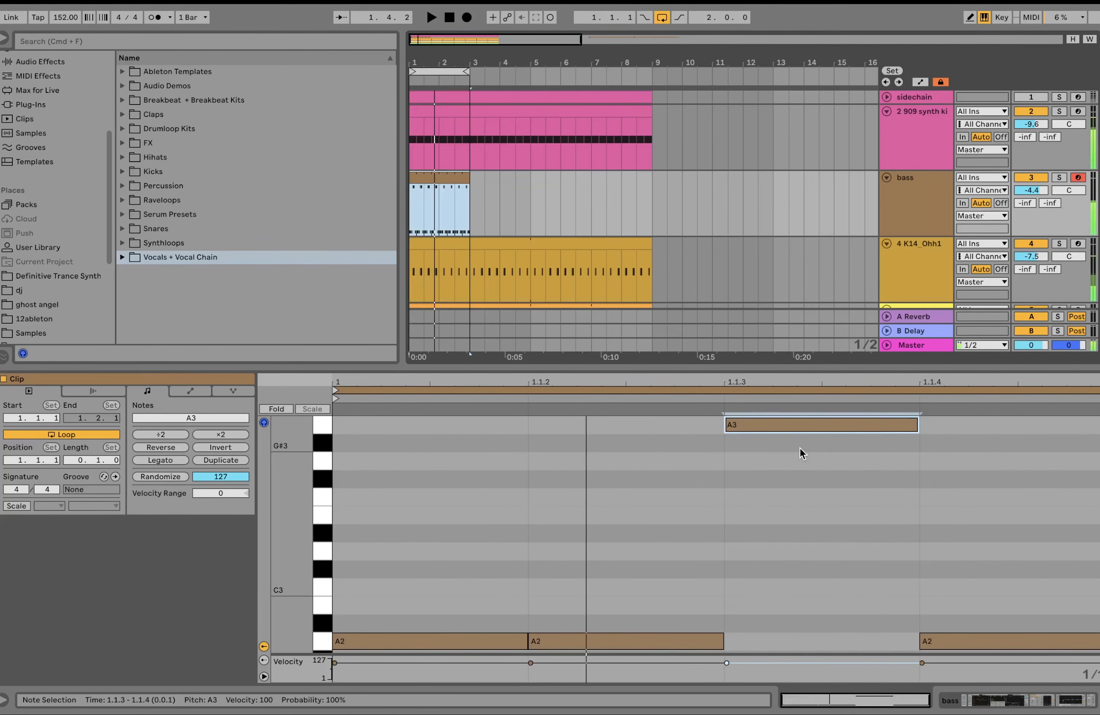
key(space)
Step: Lower the third sixteenth note to A2, raise the fourth one at 1.1.4 to A3, and play the loop
key(m)
drag(780, 536, 777, 297)
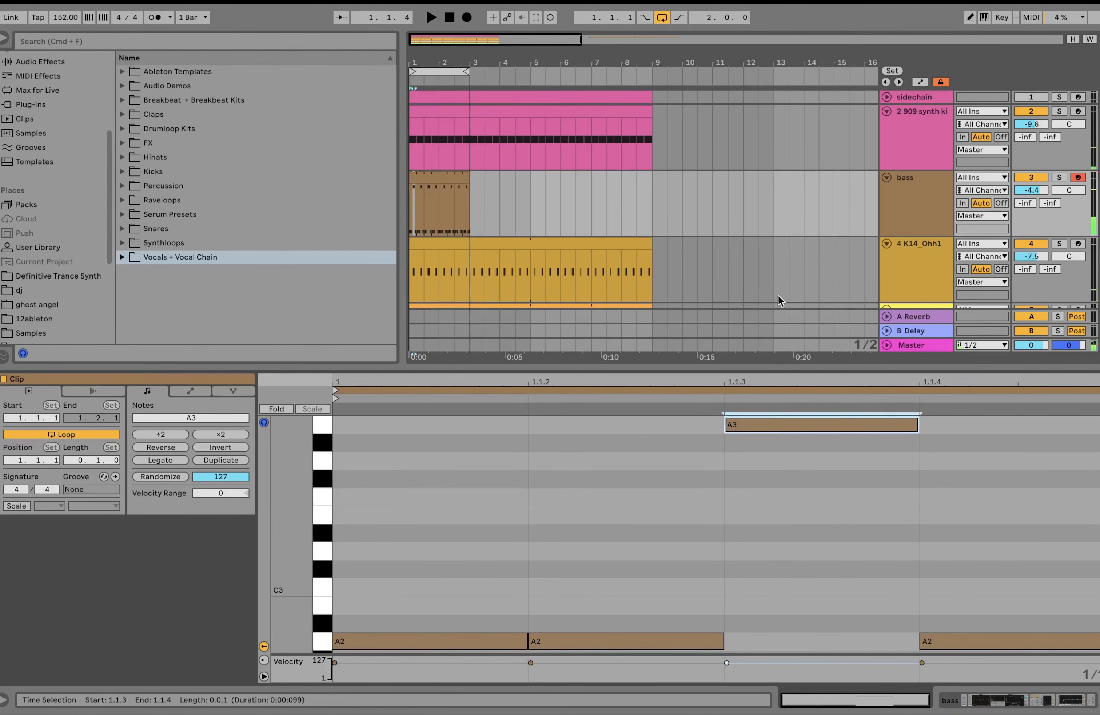
key(shift+Down)
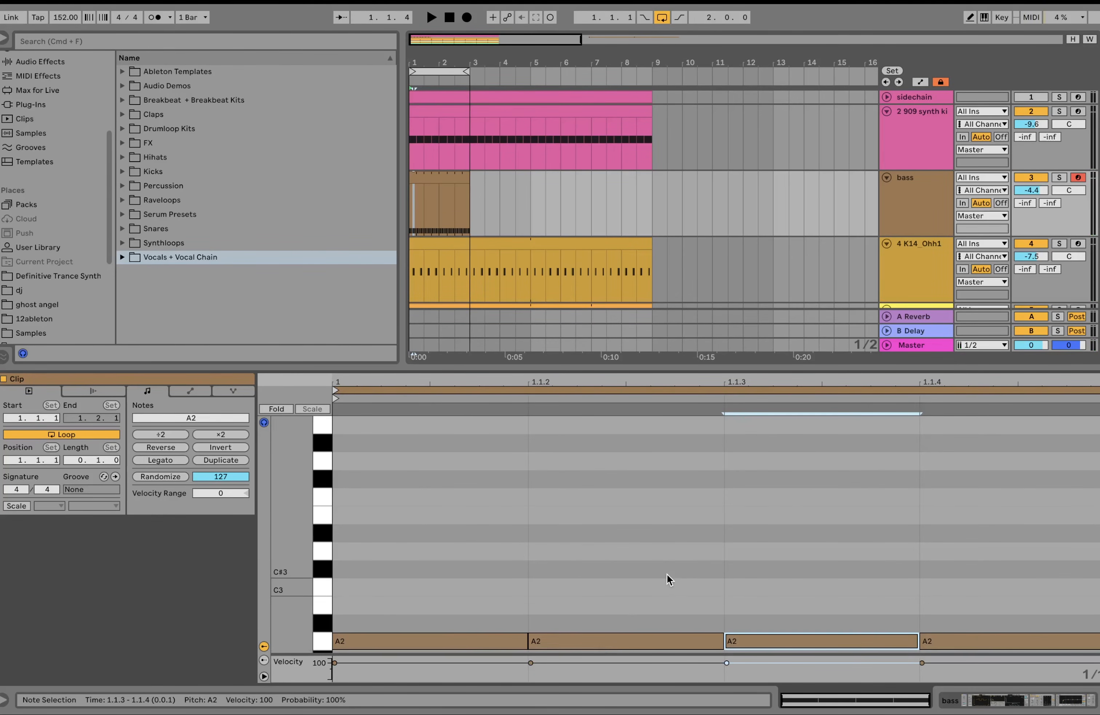
click(958, 640)
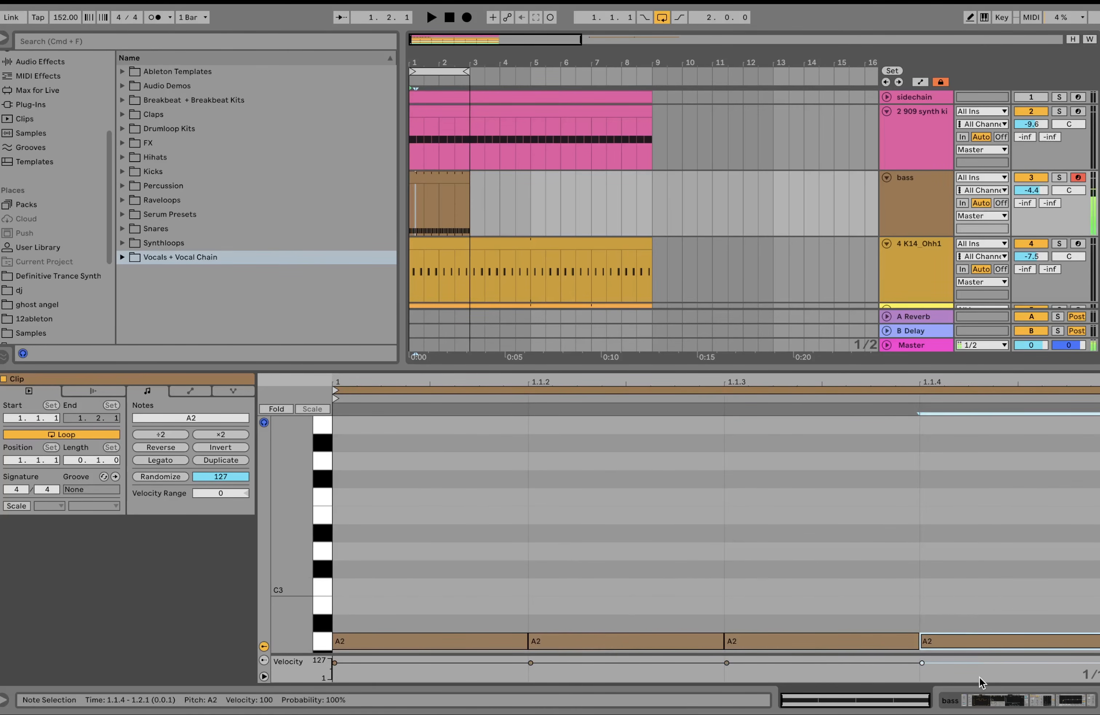
key(shift+Up)
key(space)
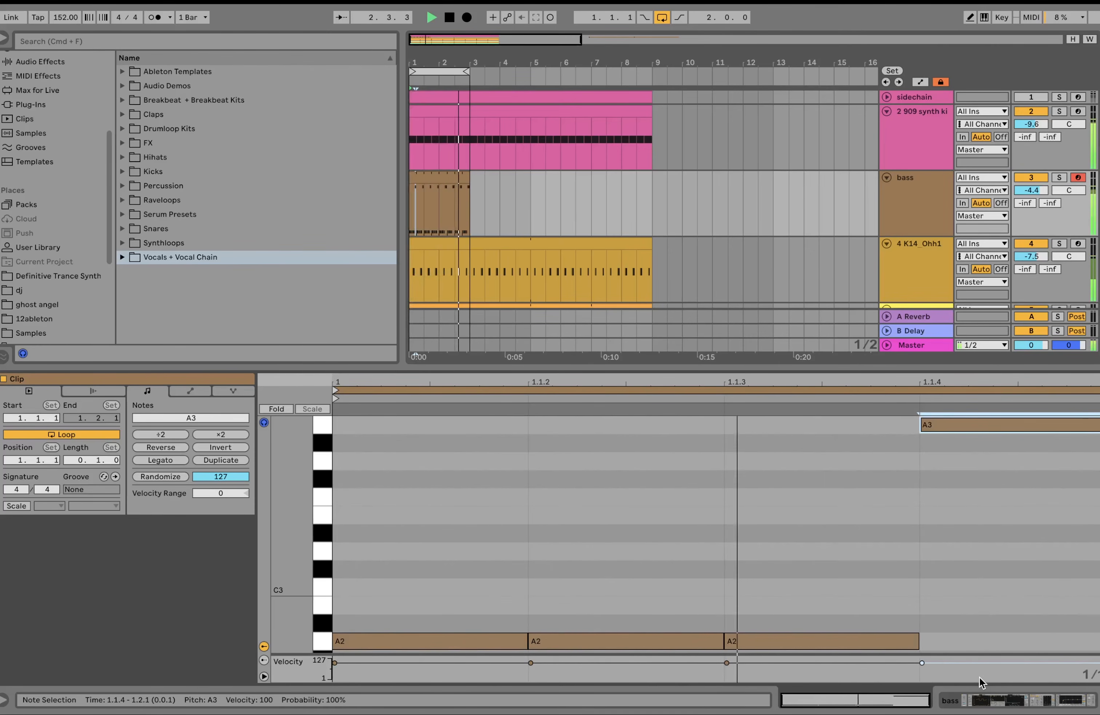
Step: Return the fourth sixteenth note to A2, raise the second one at 1.1.2 to A3, and audition the loop
key(shift+Down)
key(space)
click(649, 641)
mouse_move(650, 709)
key(shift+Up)
key(space)
key(space)
Step: Raise the fourth sixteenth note at 1.1.4 to A3 alongside the second one and audition the pattern
click(942, 640)
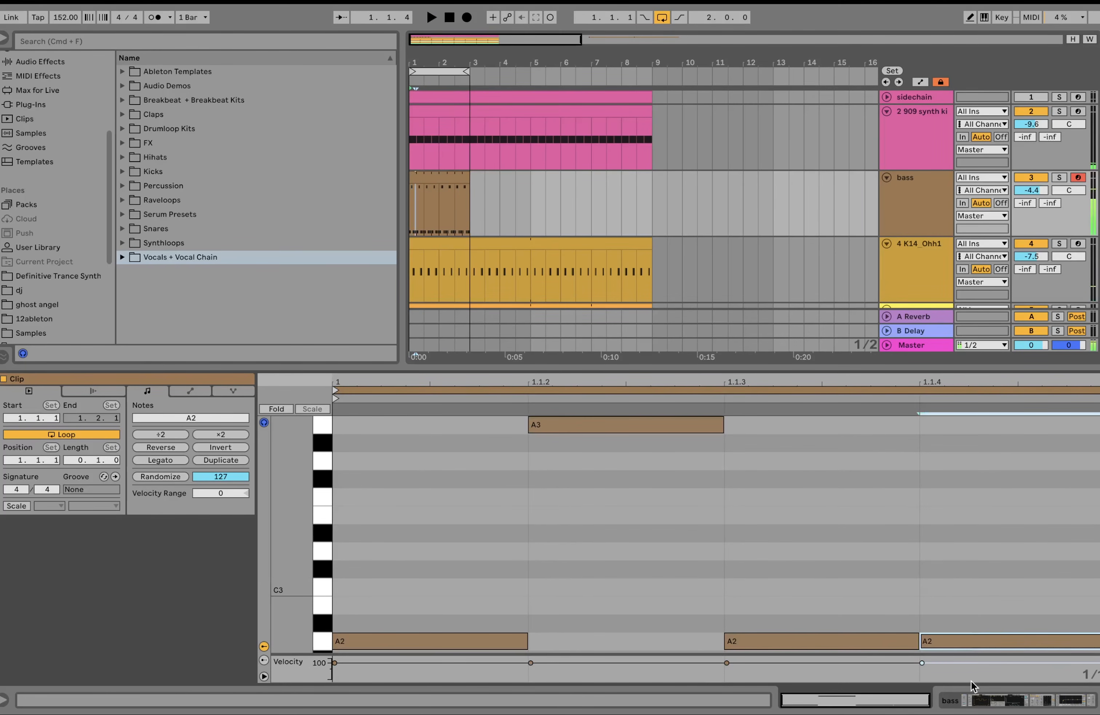
key(shift+Up)
key(space)
Step: Lower both A3 notes to A2, raise the third and fourth sixteenths to A3, and play the loop
key(space)
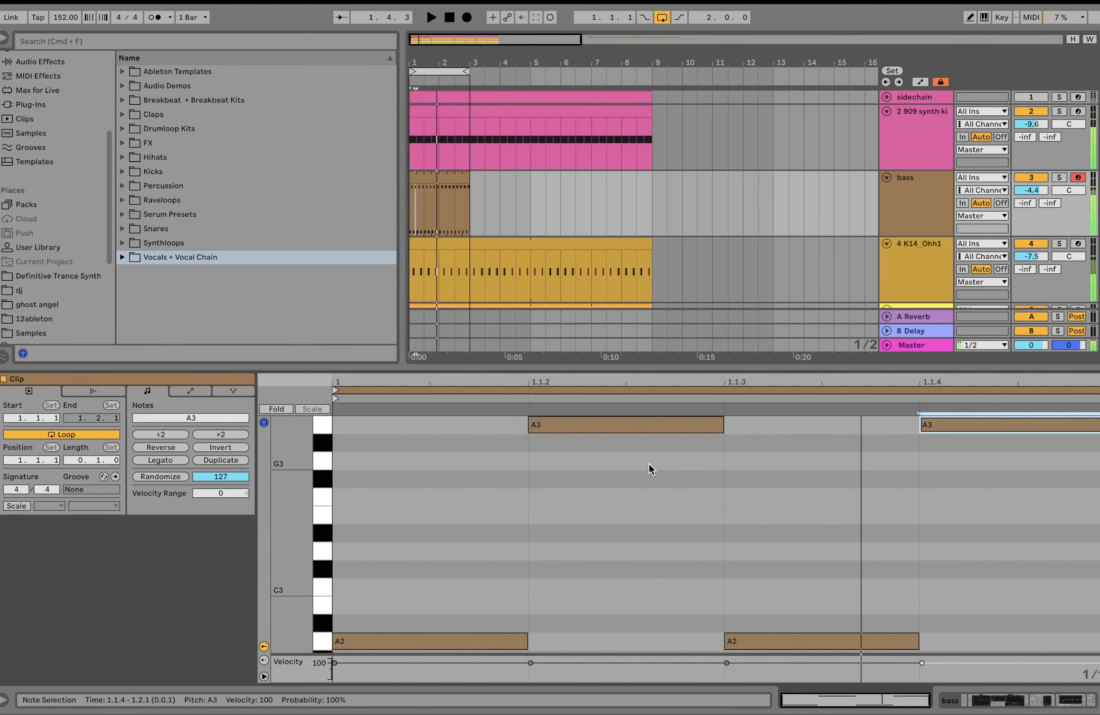
drag(651, 467, 1090, 387)
key(shift+Down)
drag(827, 620, 984, 670)
key(shift+Up)
key(space)
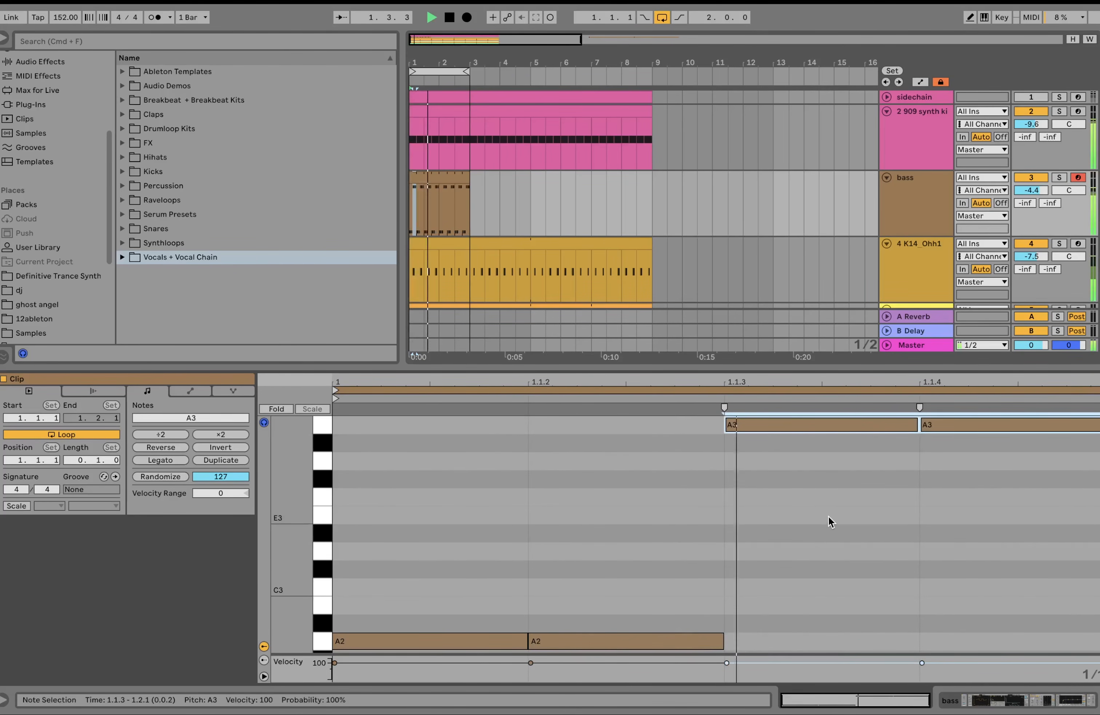
Step: Lower the last two sixteenths to A2, raise only the note at 1.1.3 to A3, and audition the loop
key(shift+Down)
click(822, 682)
key(shift+Up)
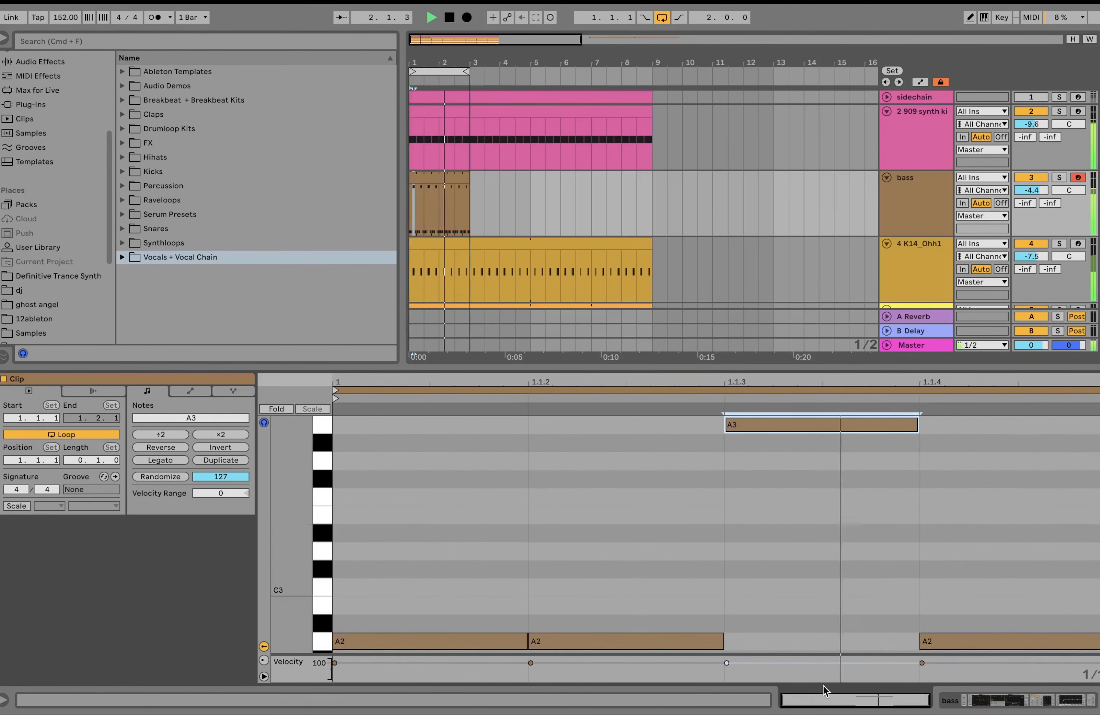
key(space)
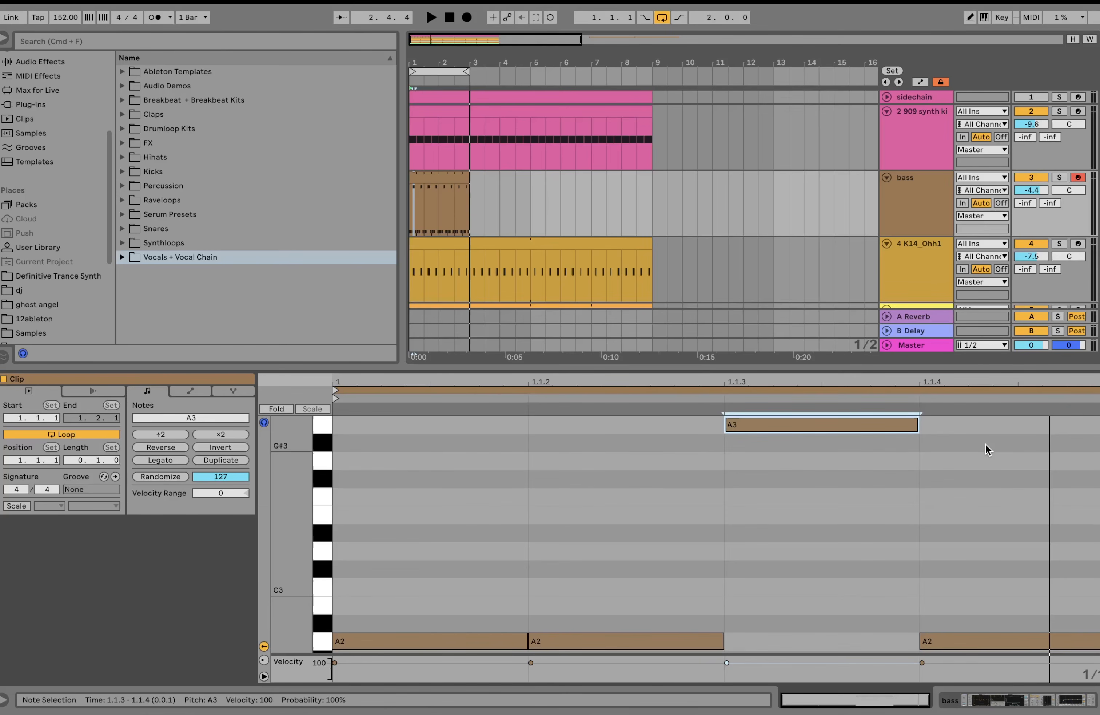
key(space)
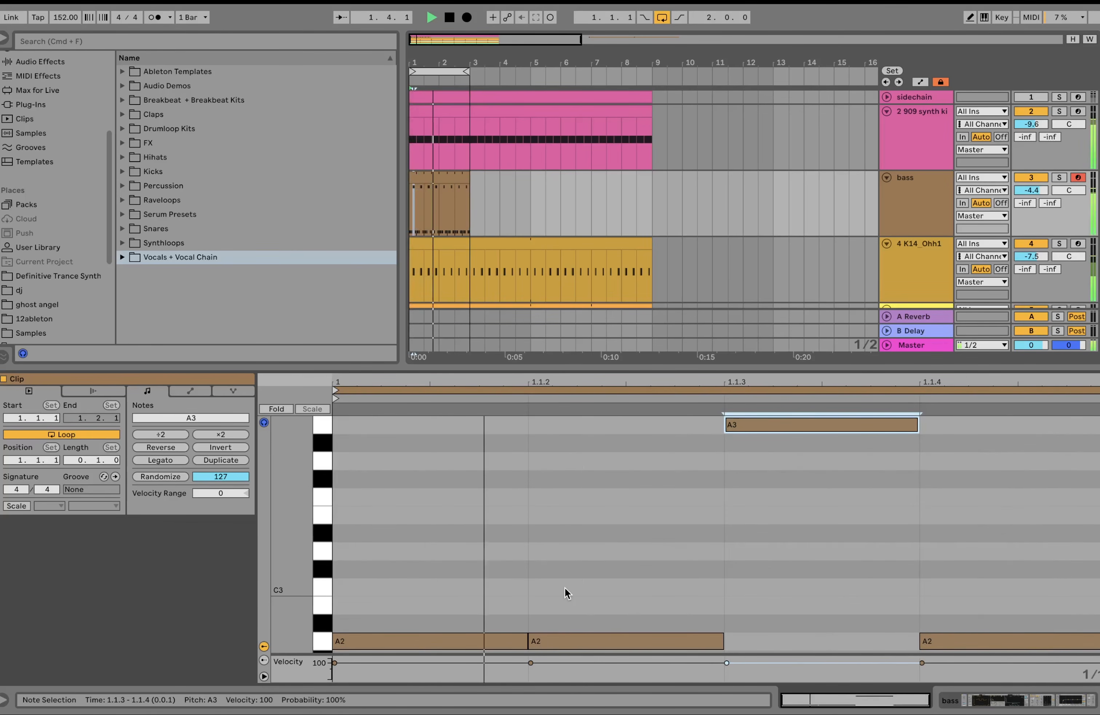
key(space)
Step: Delete the A2 notes at 1.1.1, 1.1.2 and 1.1.4 to audition the A3 note alone, and undo the deletion
drag(492, 578, 724, 710)
drag(473, 570, 984, 668)
key(Delete)
key(space)
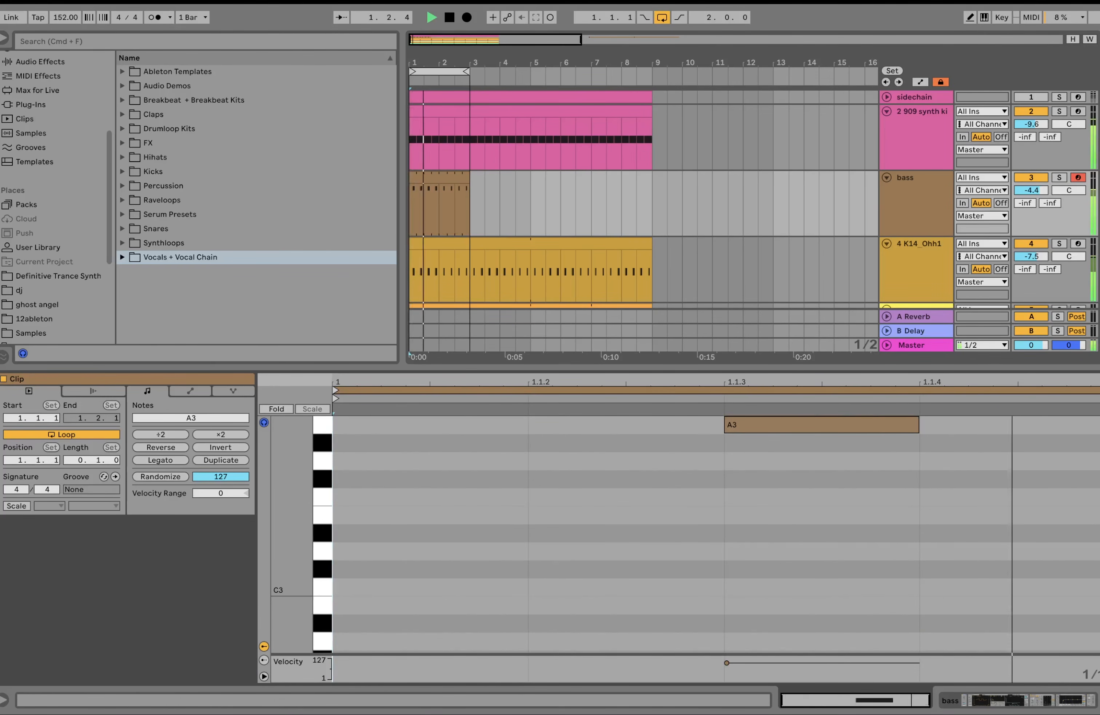
key(super+z)
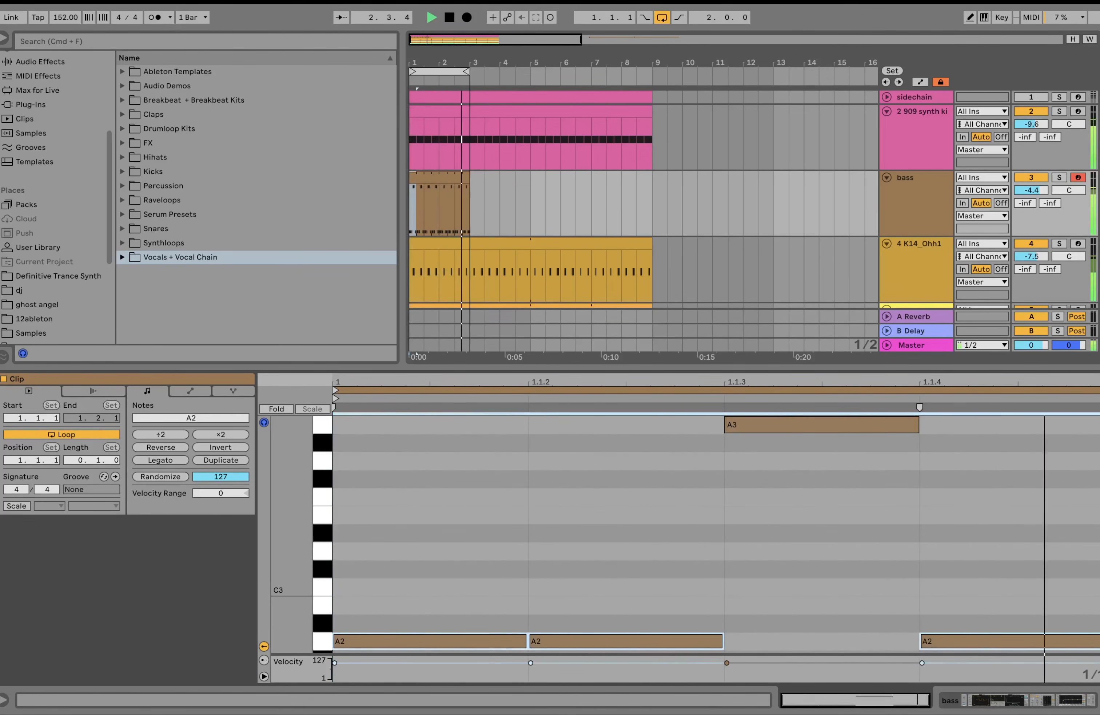
Step: Stop playback and show the device chain of the bass track
key(space)
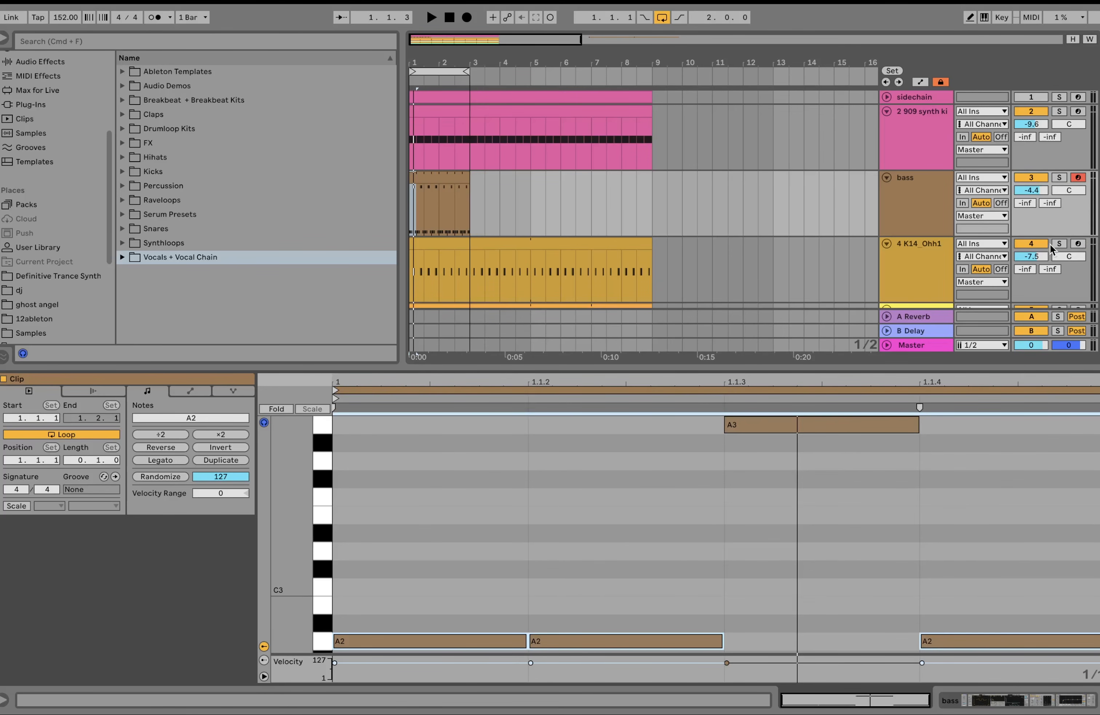
double_click(939, 212)
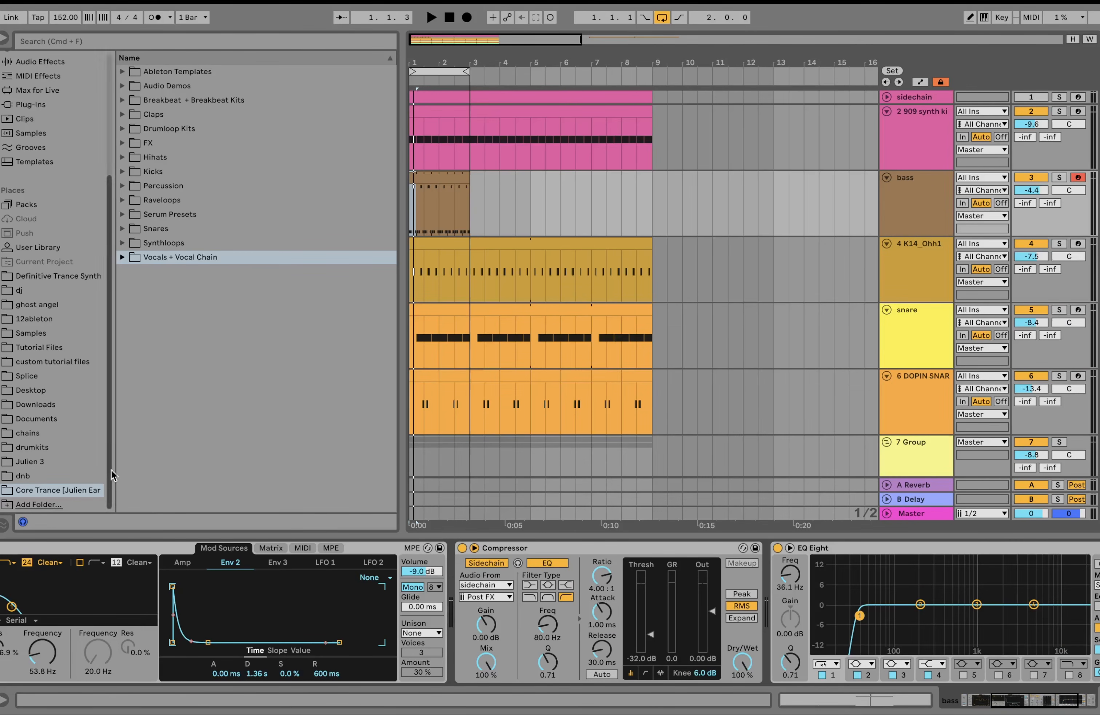